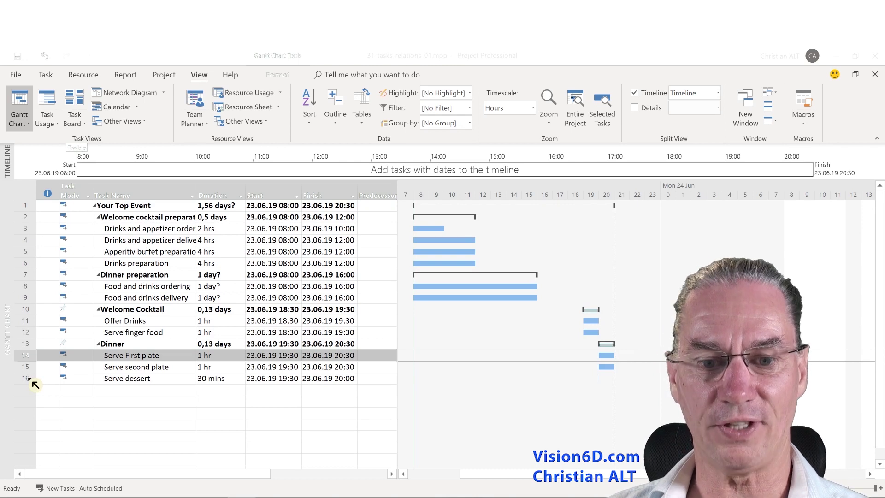
Link Dinner tasks 14–16 finish-to-start, so second plate starts 20:30 and dessert 21:30
left_click(33, 382, "shift")
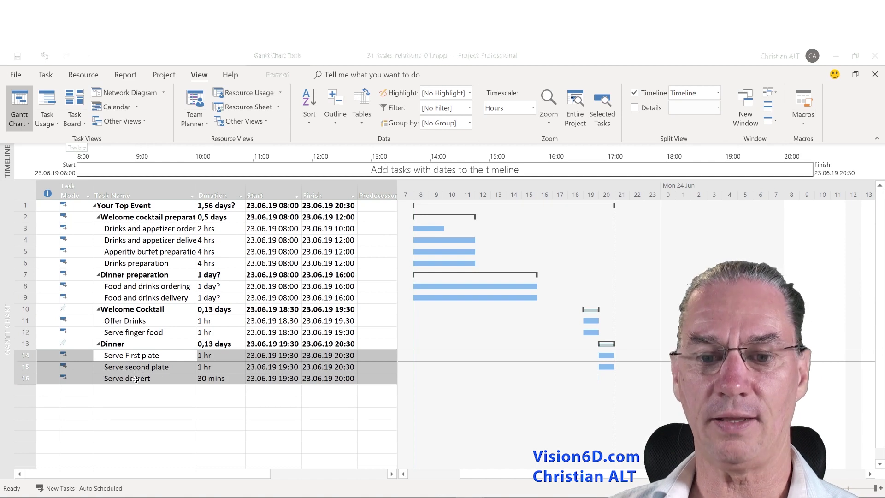
left_click(47, 80)
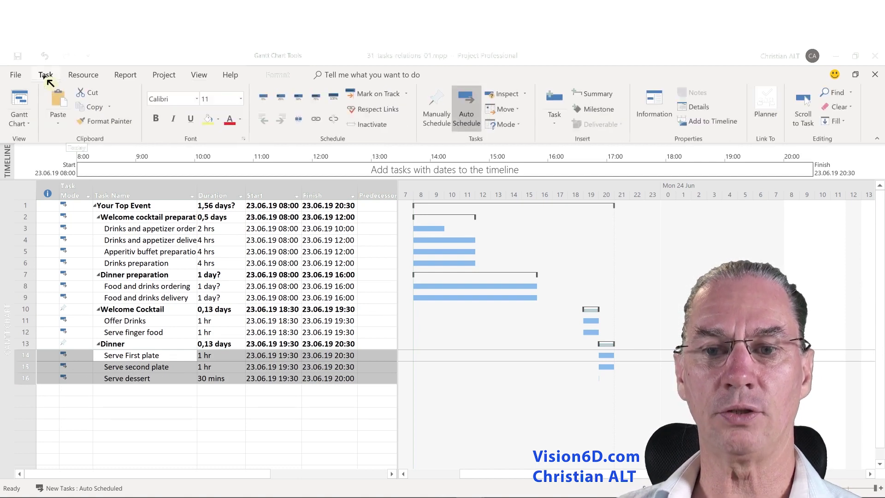
left_click(316, 121)
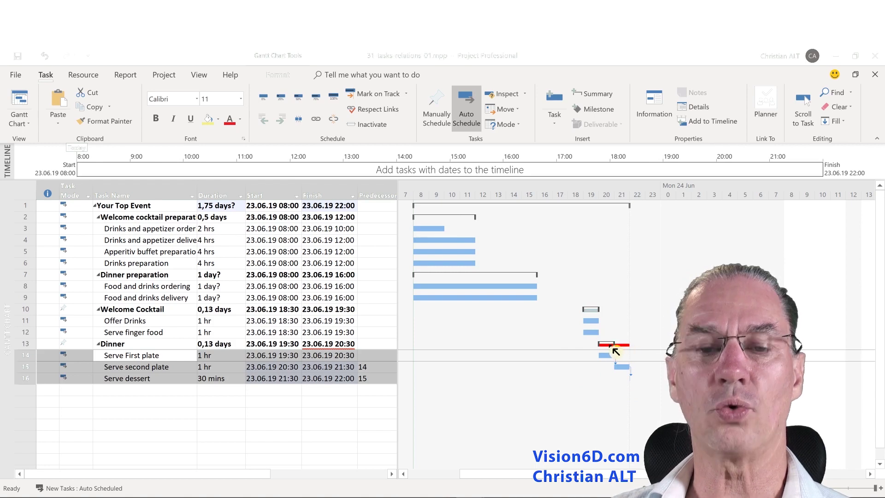
mouse_move(616, 351)
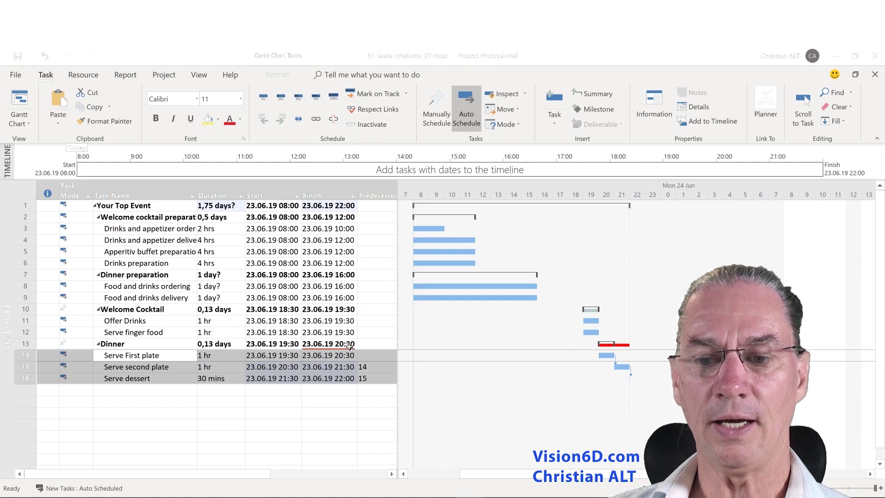
mouse_move(349, 346)
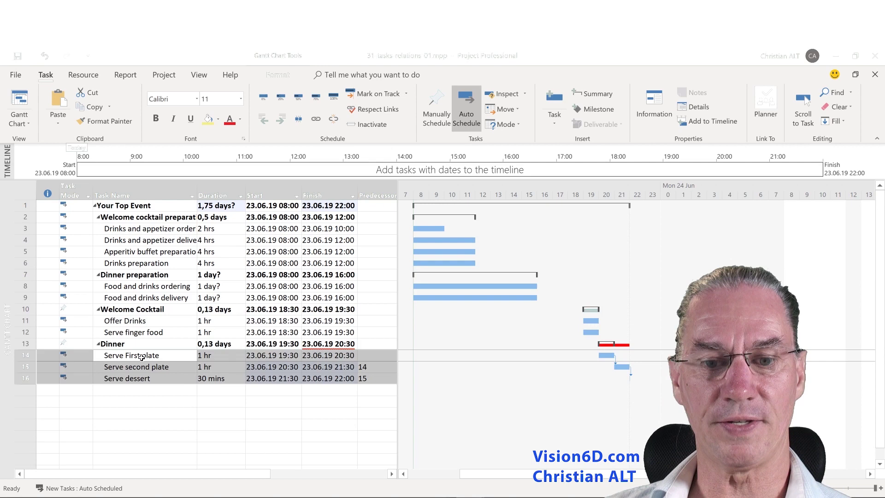
Switch Dinner's task mode to Auto Scheduled
left_click(76, 344)
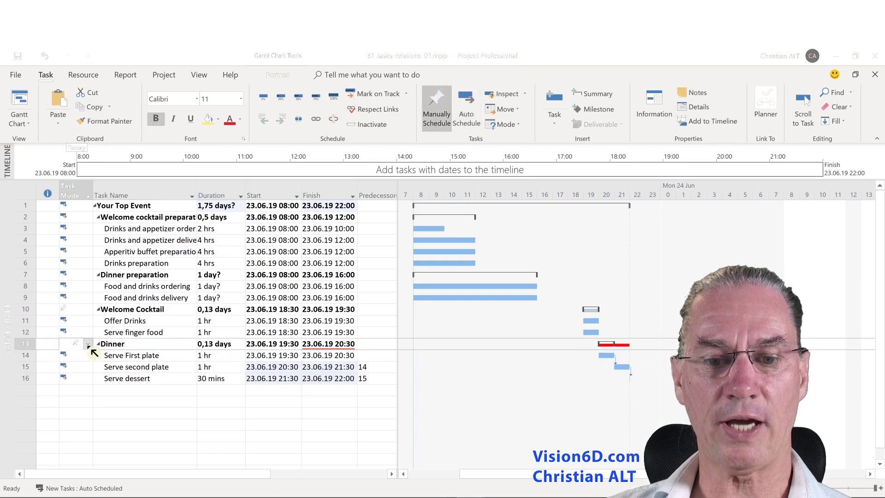
left_click(88, 344)
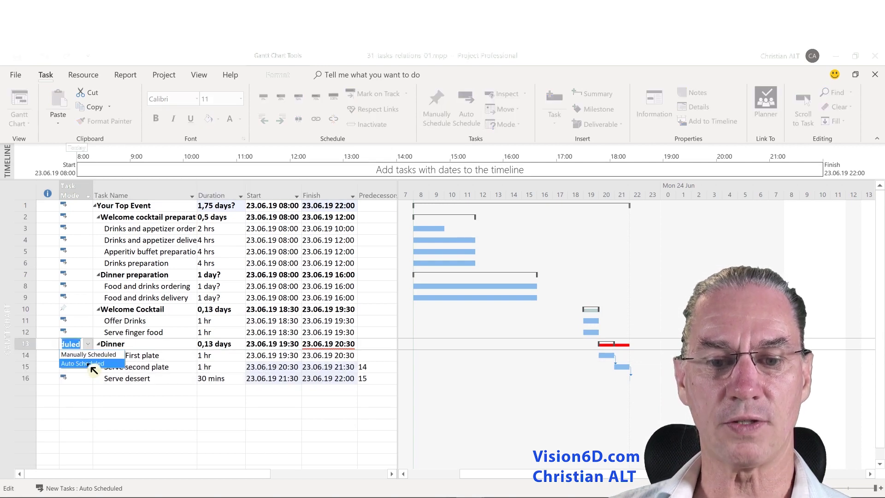
left_click(92, 365)
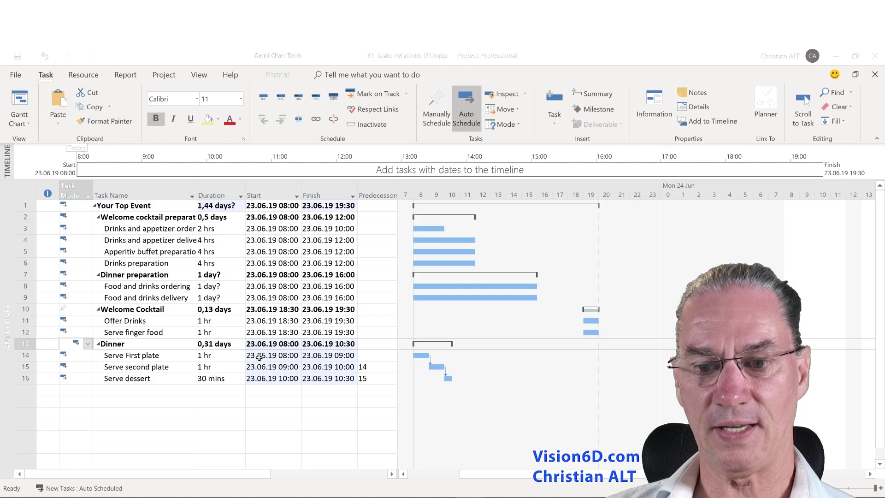
Change Dinner's start to 23.06.19 19:30
left_click(284, 344)
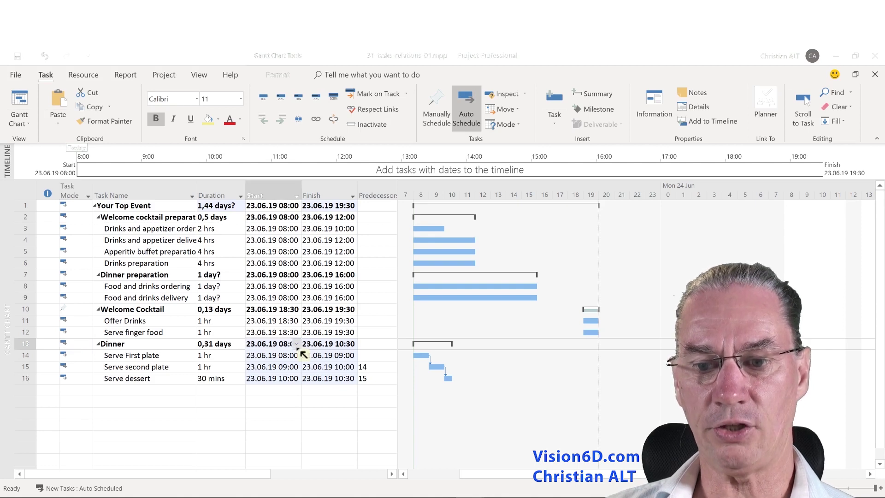
left_click(298, 346)
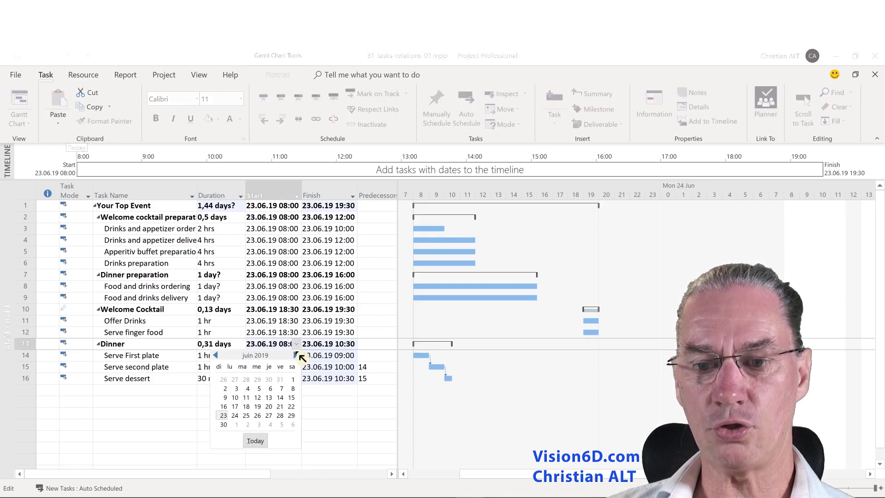
left_click(296, 345)
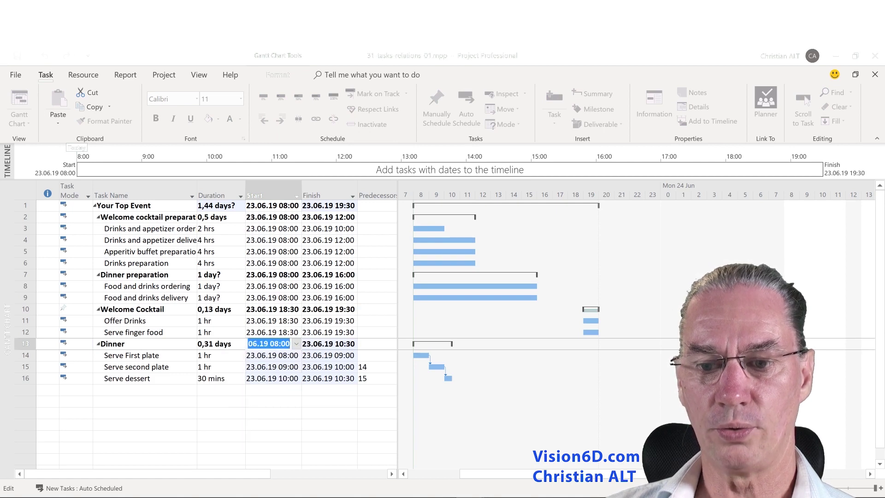
left_click(278, 344)
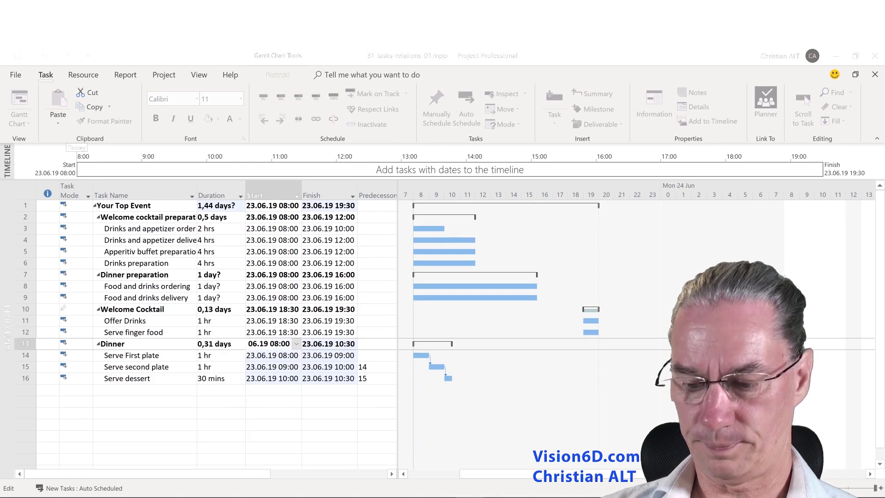
key("BackSpace")
key("BackSpace")
type("19")
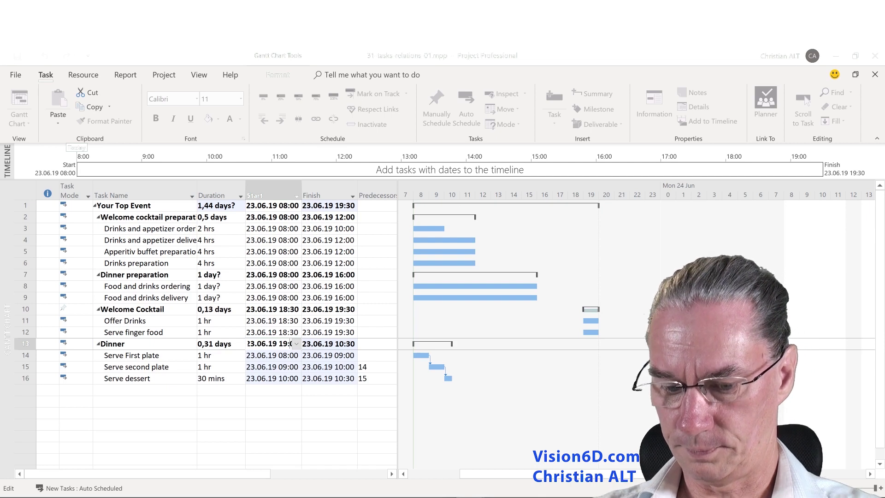
key("Right")
key("Delete")
type("3")
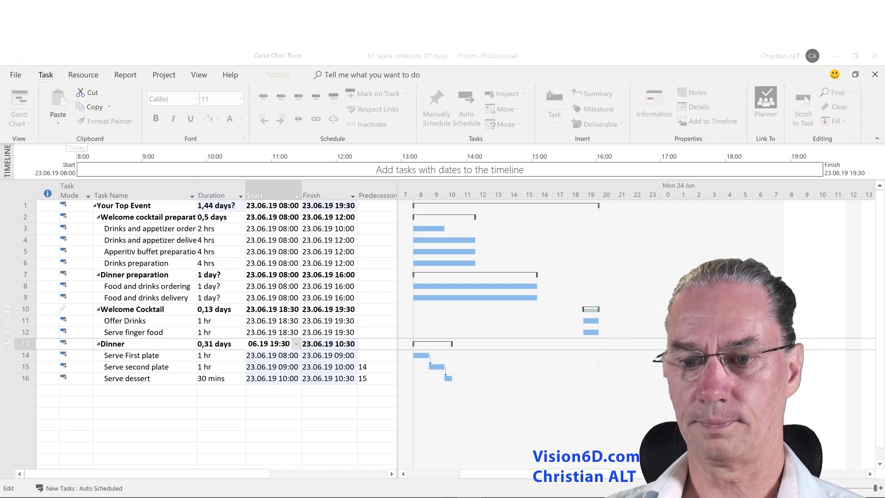
key("Return")
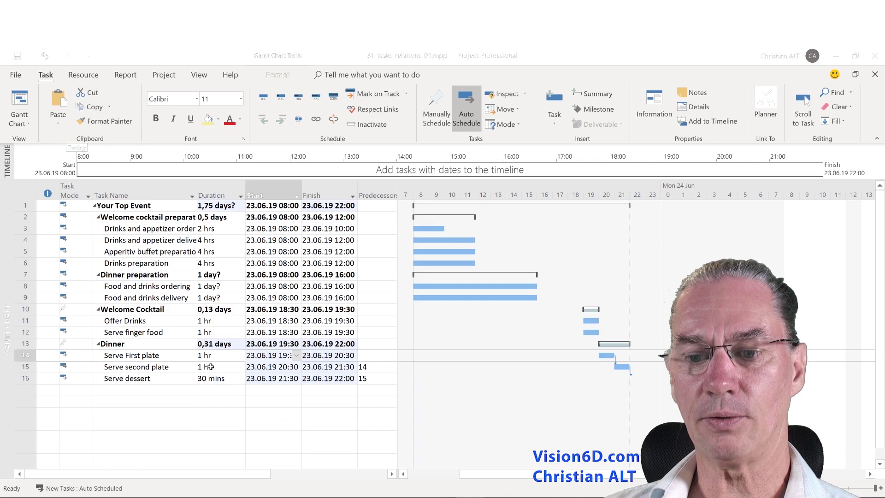
left_click(343, 380)
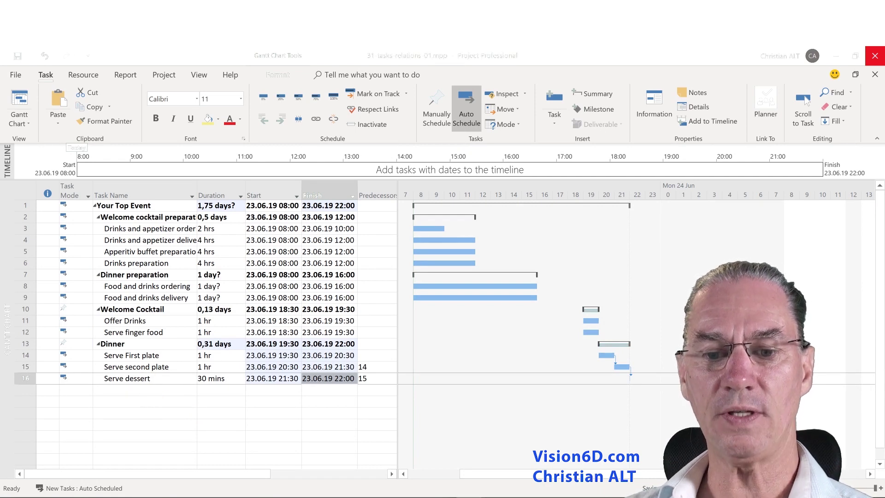
left_click(133, 367)
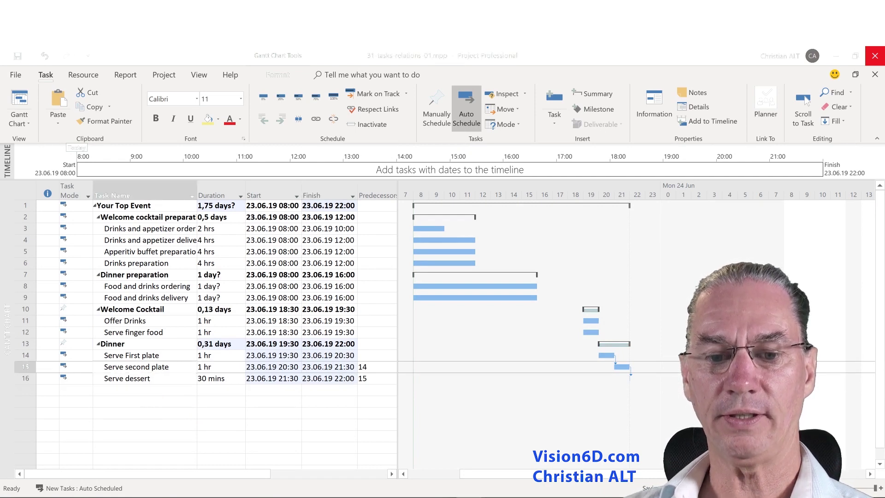
right_click(135, 367)
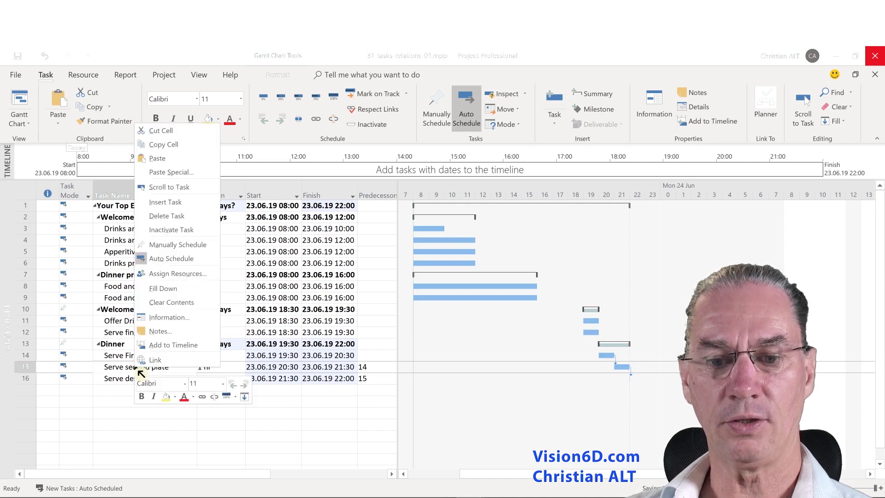
left_click(169, 322)
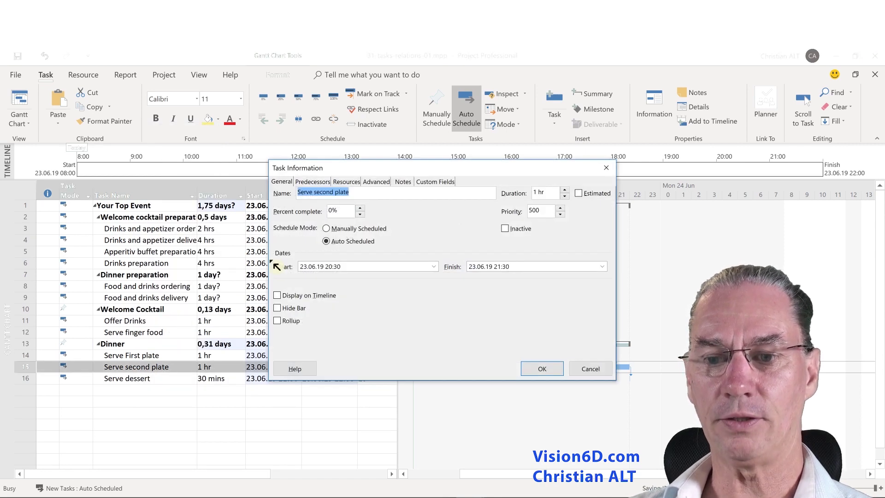
left_click(313, 182)
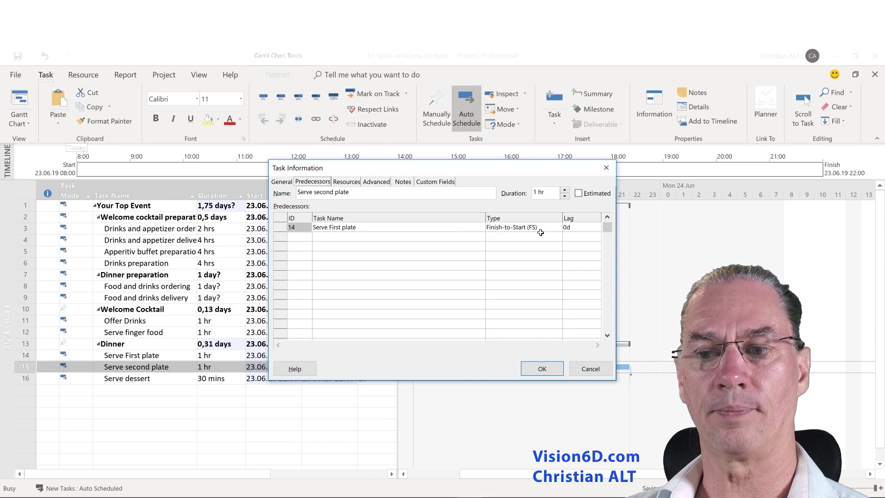
left_click(562, 229)
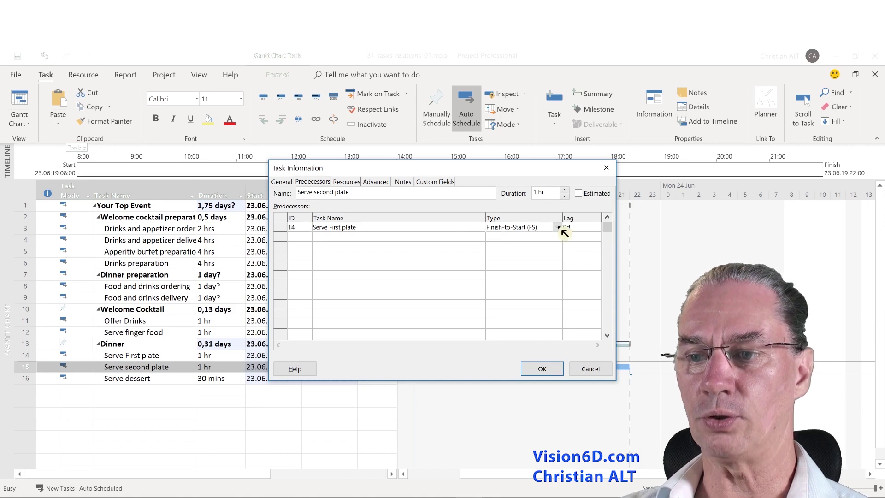
left_click(559, 228)
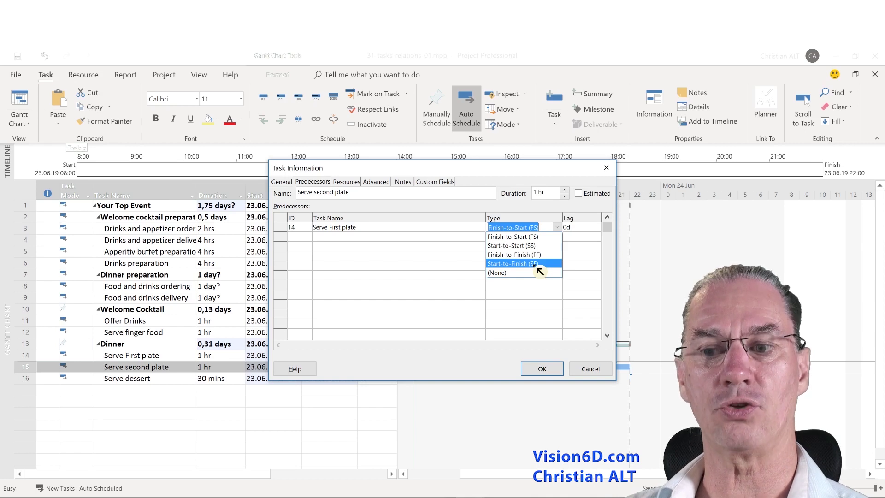
left_click(525, 236)
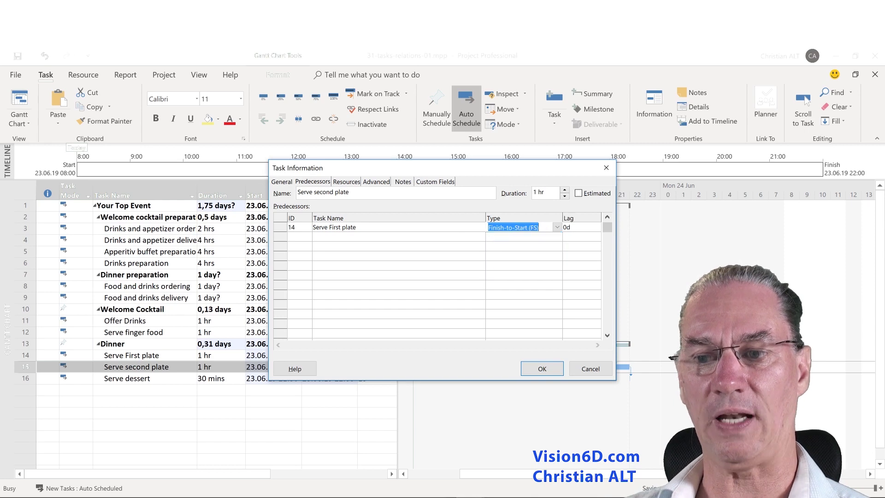
left_click(542, 371)
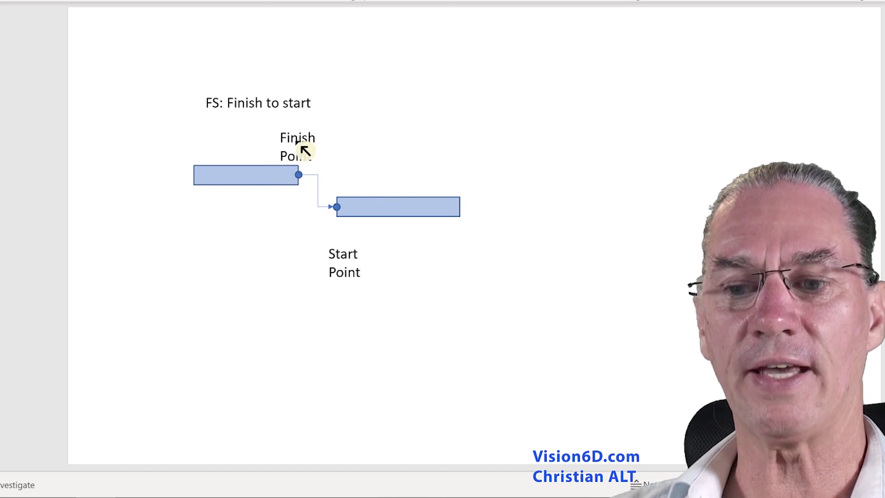
Reveal the finish point on the first bar of the 'FS: Finish to start' slide
left_click(305, 184)
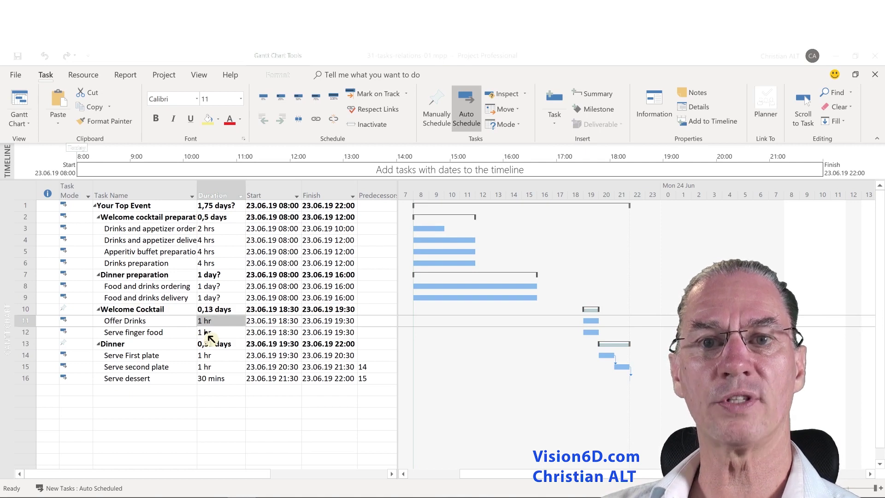
Set Offer Drinks to a 90m duration starting 23.06.19 18:00
key("BackSpace")
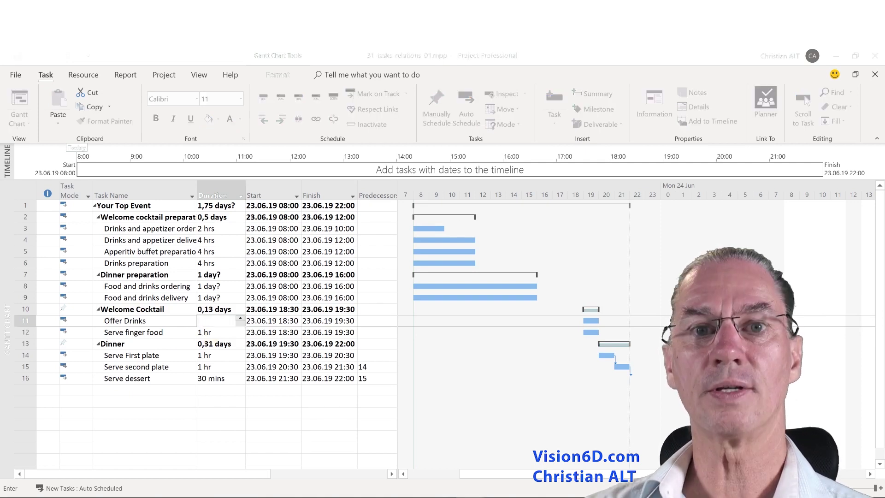
type("90m")
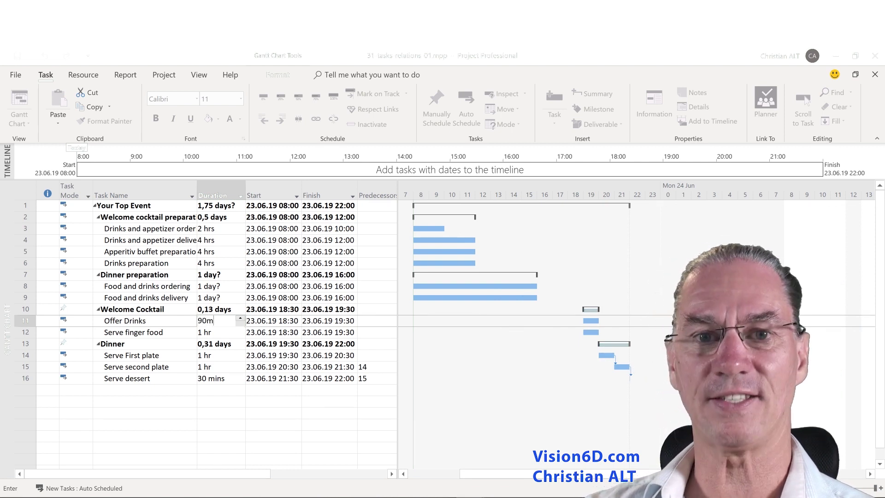
key("Return")
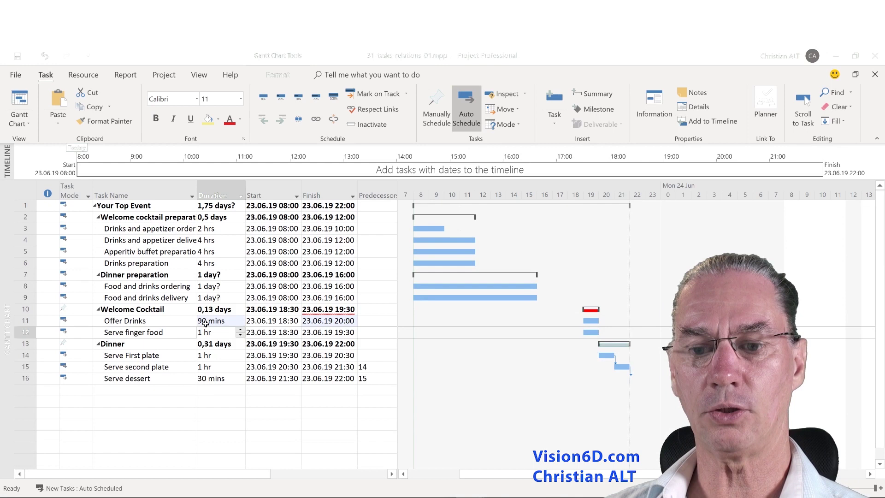
left_click(272, 321)
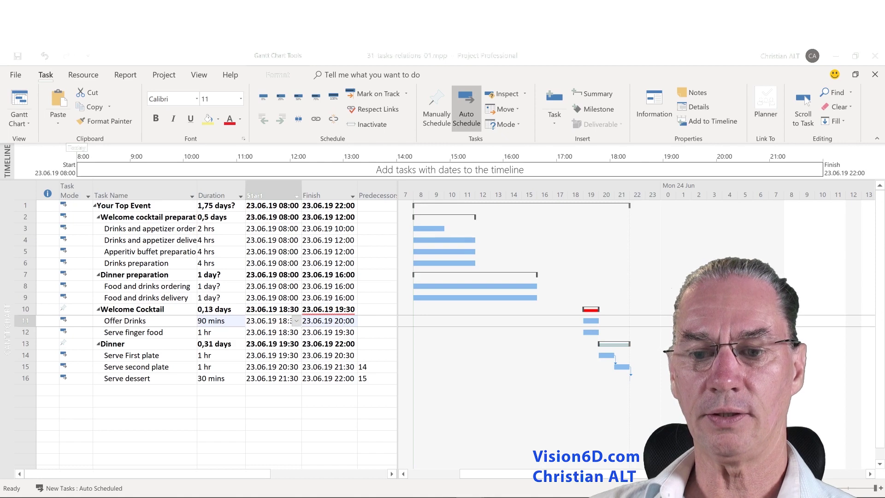
key("F2")
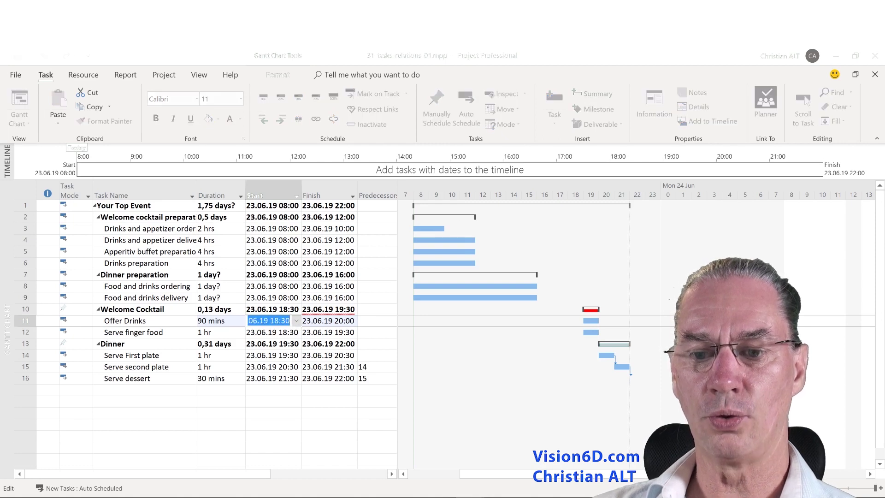
type("23.06.19 18:00")
key("Return")
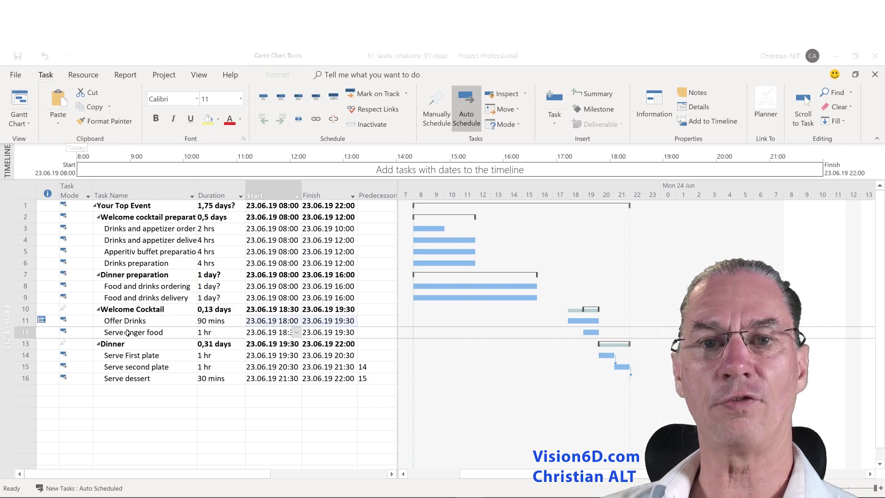
In Serve finger food's task details, add predecessor ID 11 with type Finish-to-Finish (FF)
left_click(128, 332)
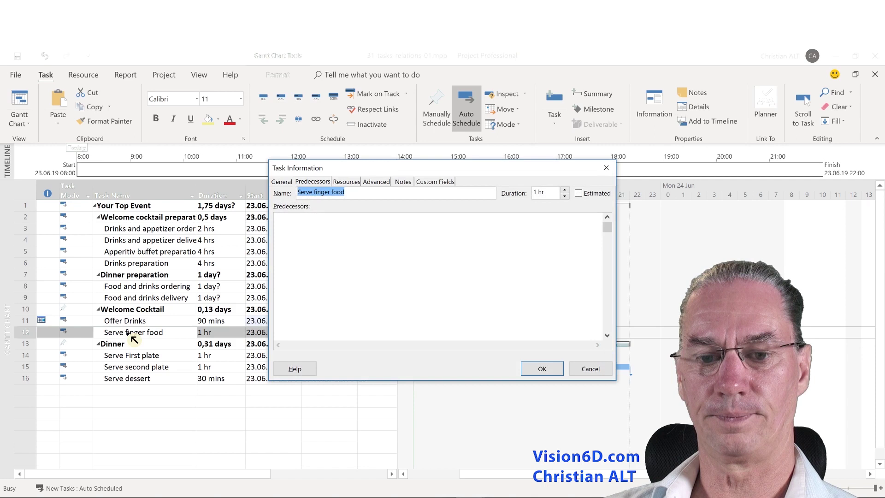
left_click(299, 227)
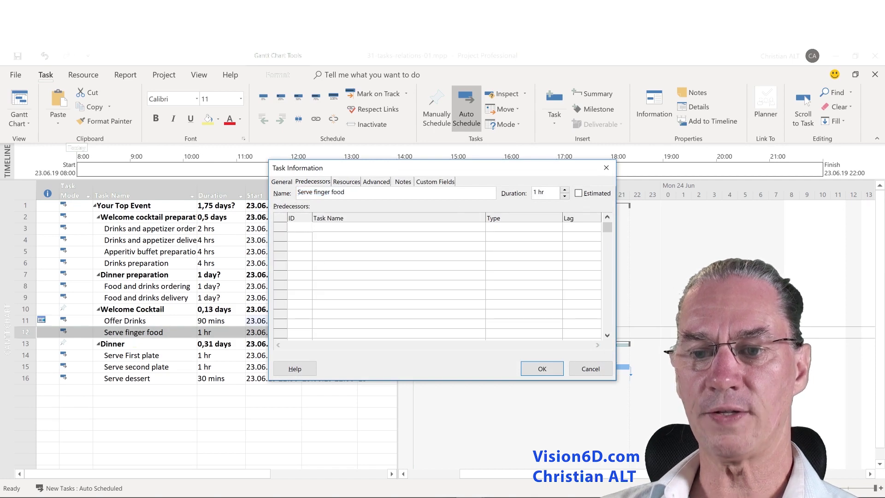
type("11")
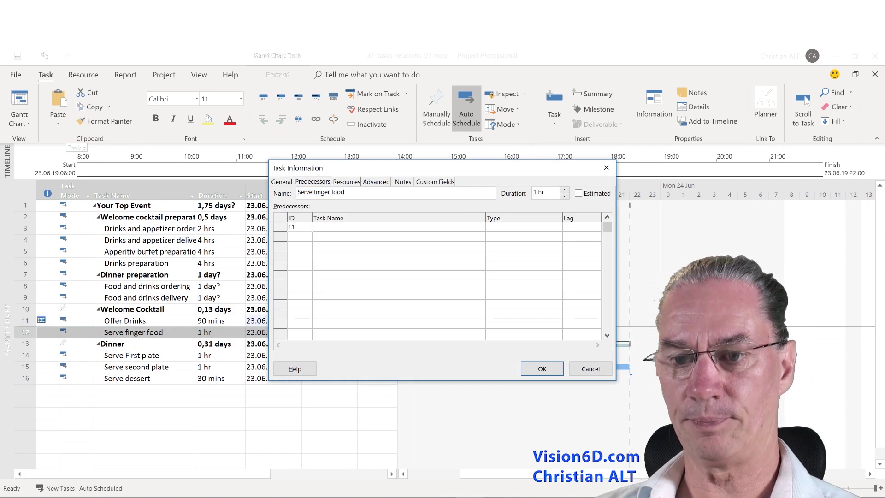
key("Return")
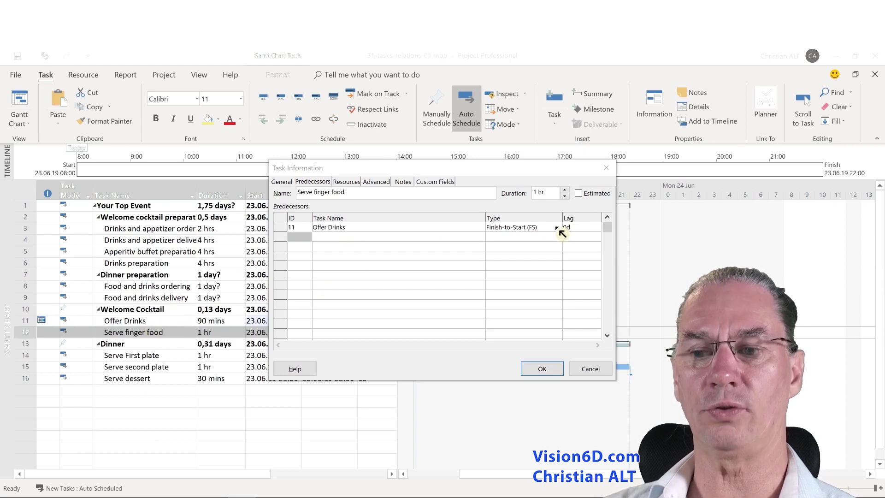
left_click(556, 227)
left_click(557, 228)
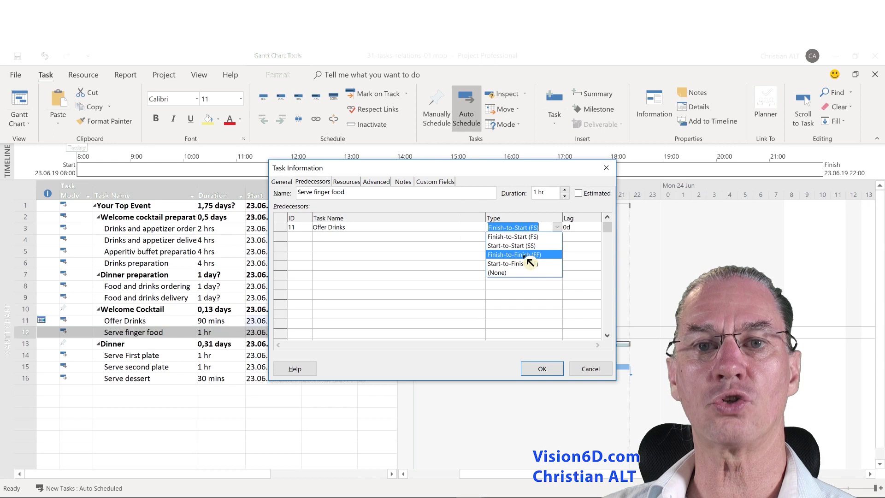
left_click(525, 256)
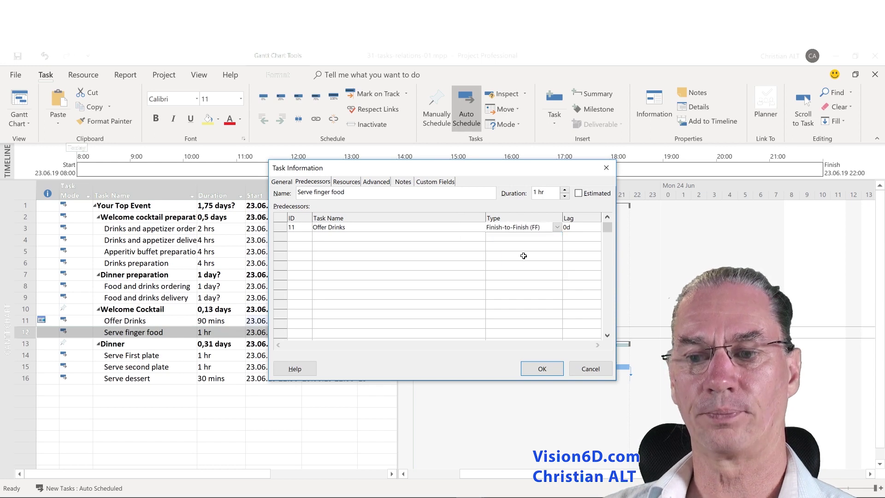
Confirm Serve finger food's Finish-to-Finish link with OK
left_click(556, 371)
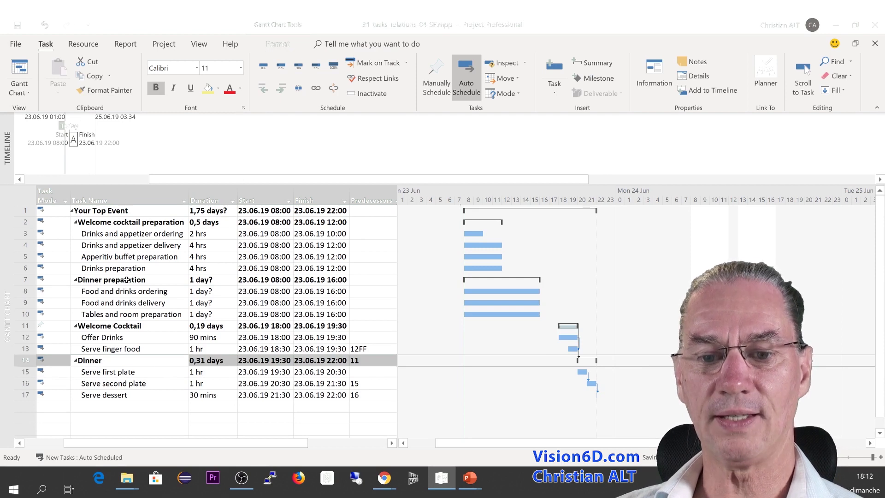
Give Tables and room preparation predecessor ID 14 (Dinner) as a Start-to-Finish (SF) link
left_click(123, 315)
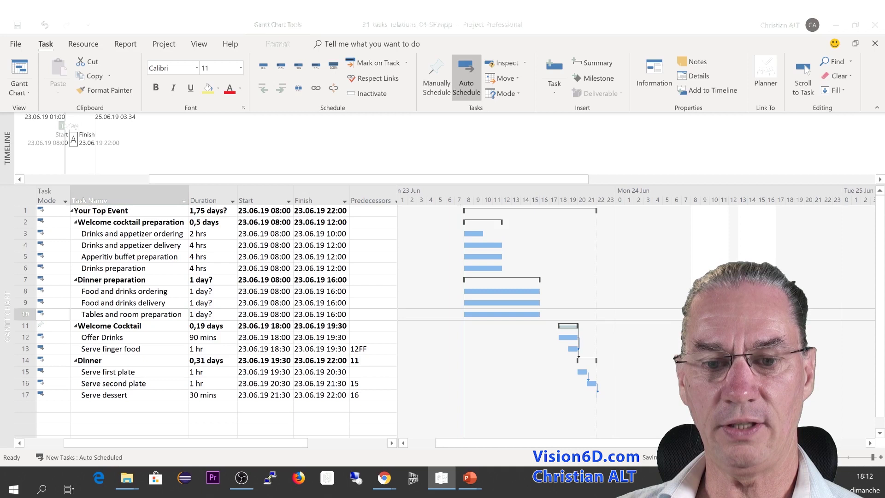
double_click(124, 315)
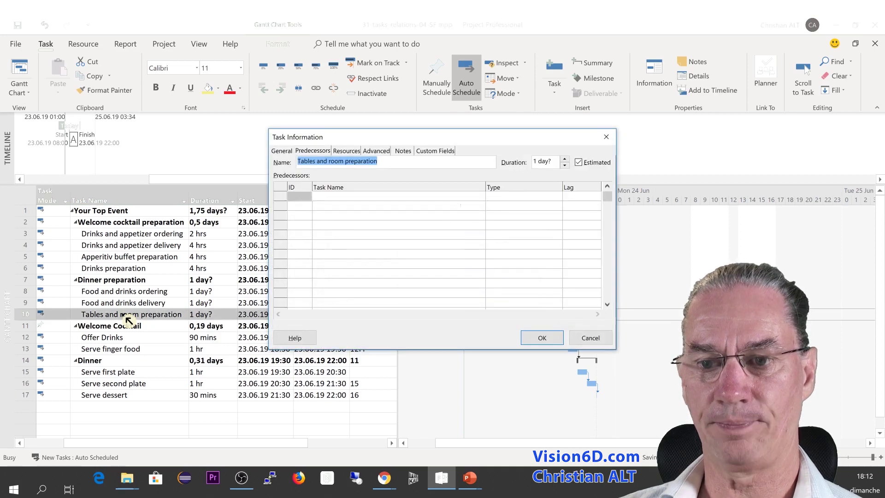
left_click(326, 158)
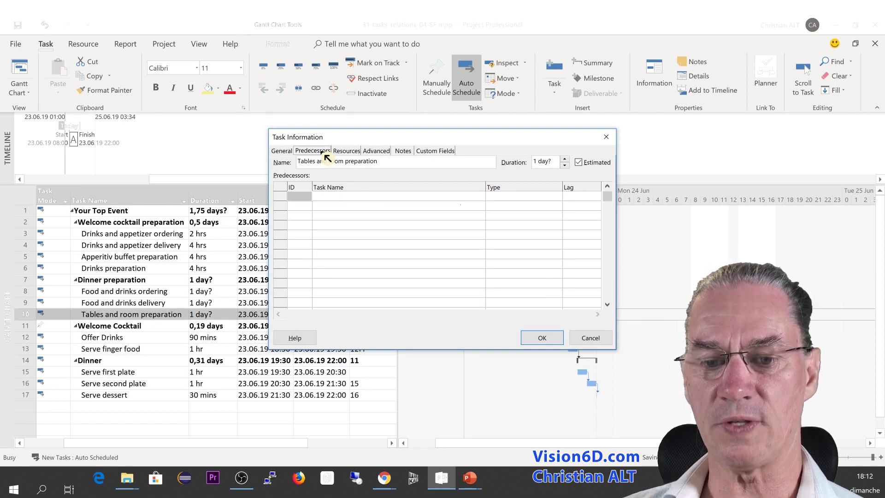
left_click(303, 194)
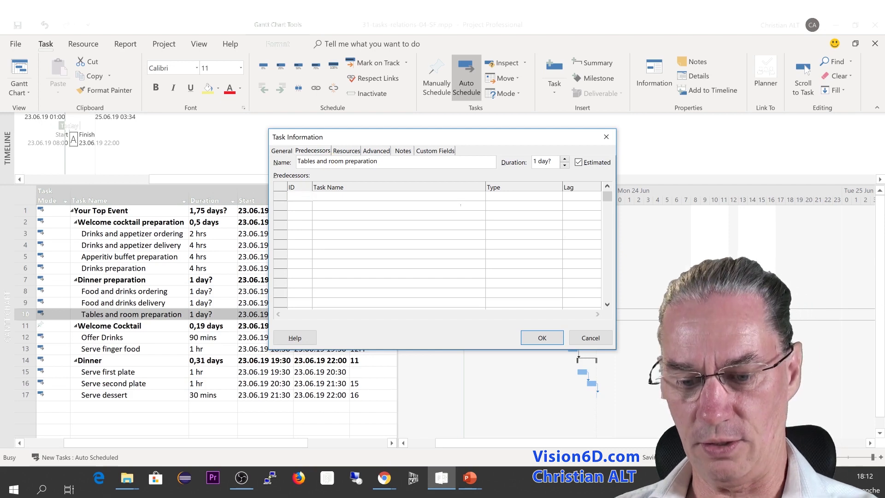
type("14")
key("Return")
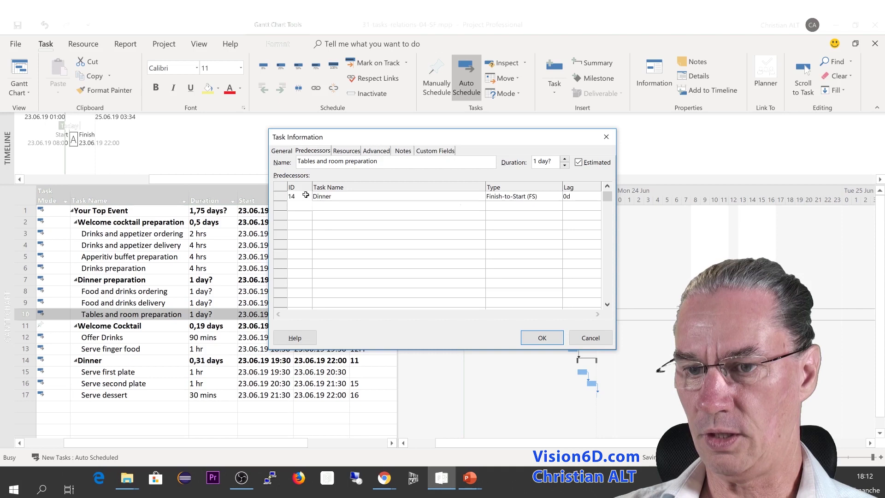
left_click(561, 197)
left_click(559, 197)
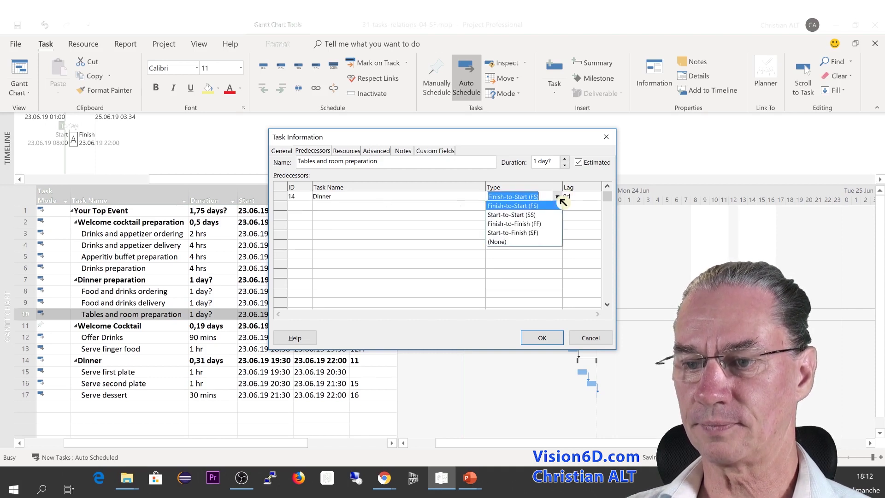
left_click(541, 235)
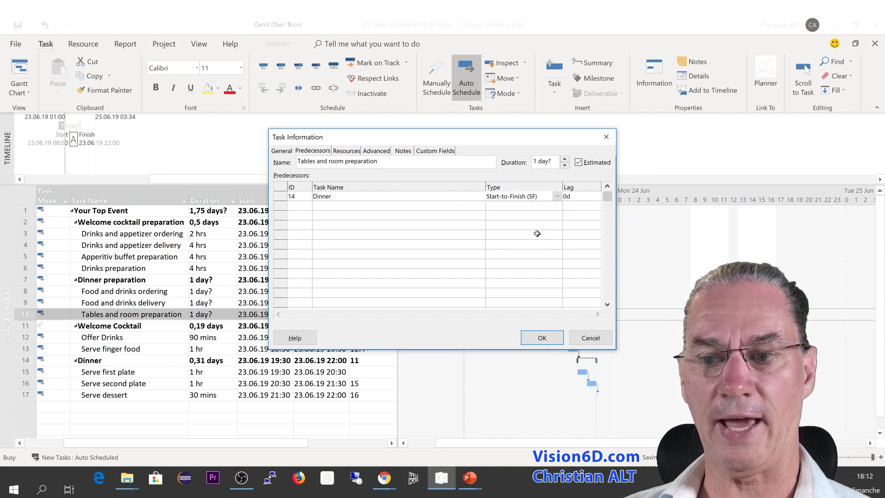
left_click(543, 338)
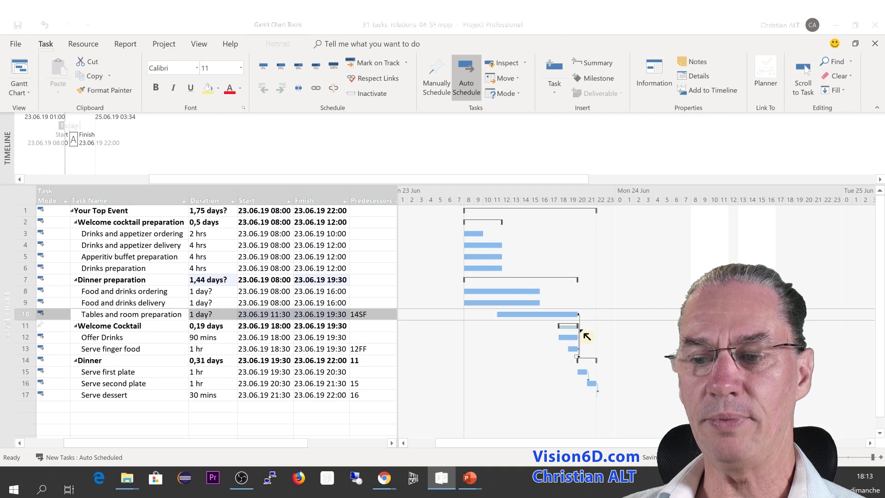
mouse_move(578, 314)
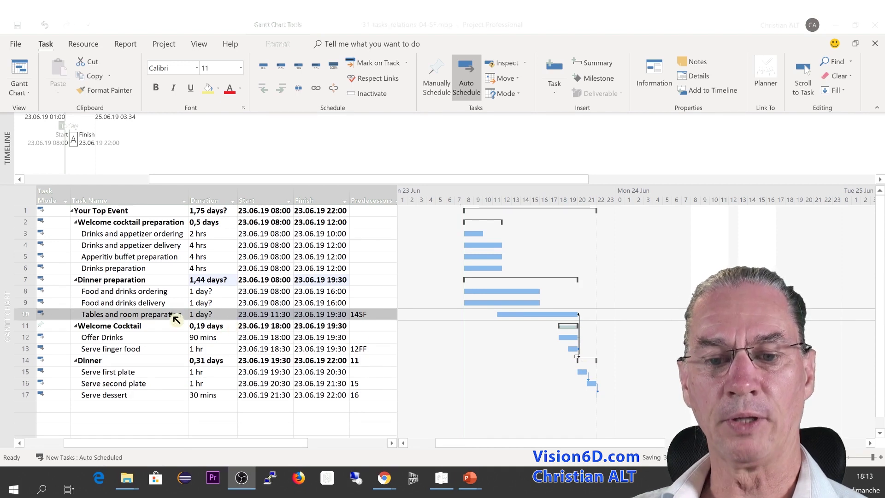
Set Tables and room preparation's duration to 4 hrs
left_click(200, 319)
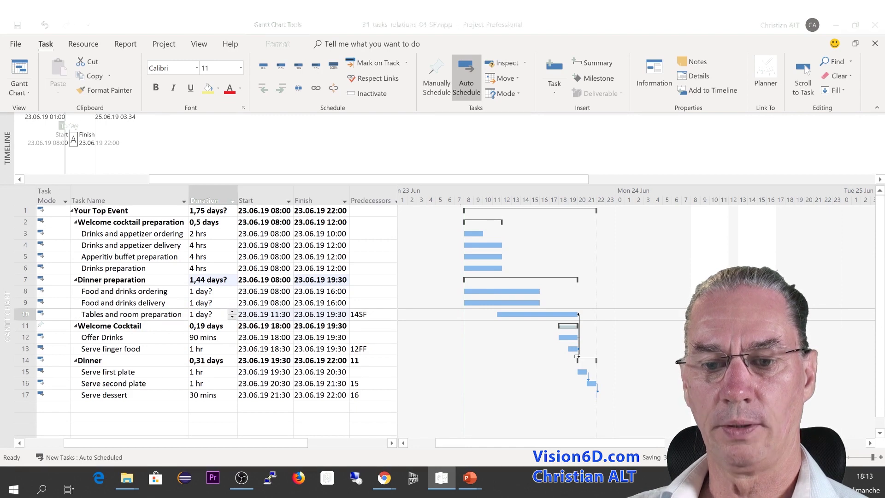
key("F2")
key("BackSpace")
key("BackSpace")
key("BackSpace")
key("BackSpace")
key("BackSpace")
key("BackSpace")
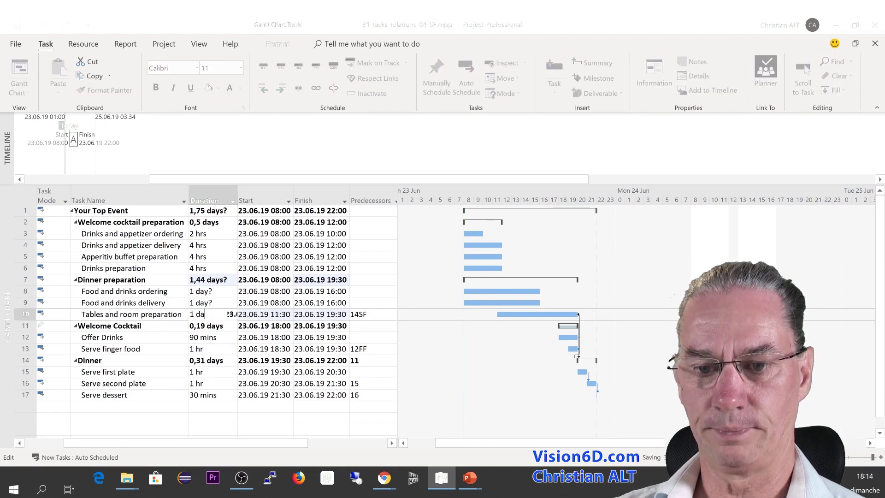
type("4h")
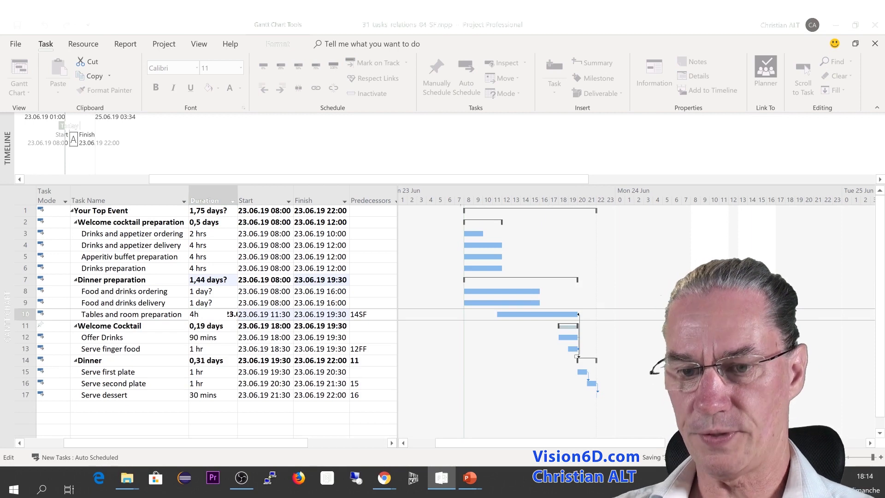
key("Return")
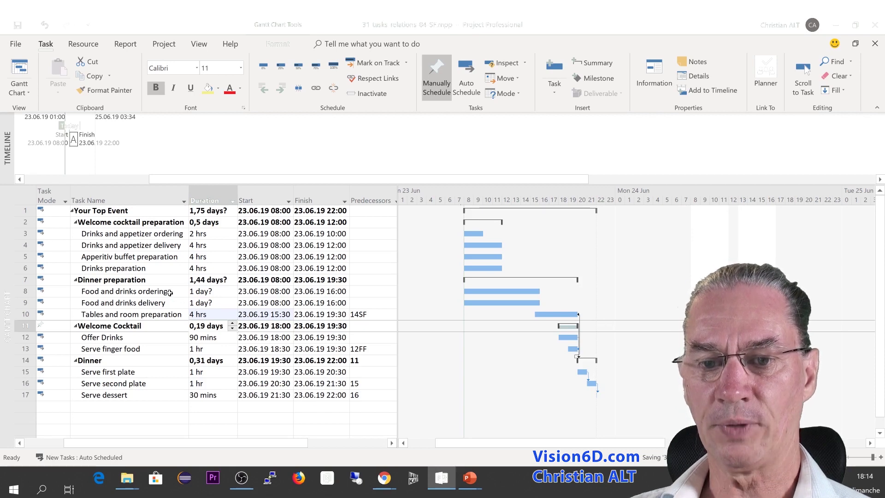
Set Food and drinks ordering and Food and drinks delivery each to 2 hrs
left_click(201, 292)
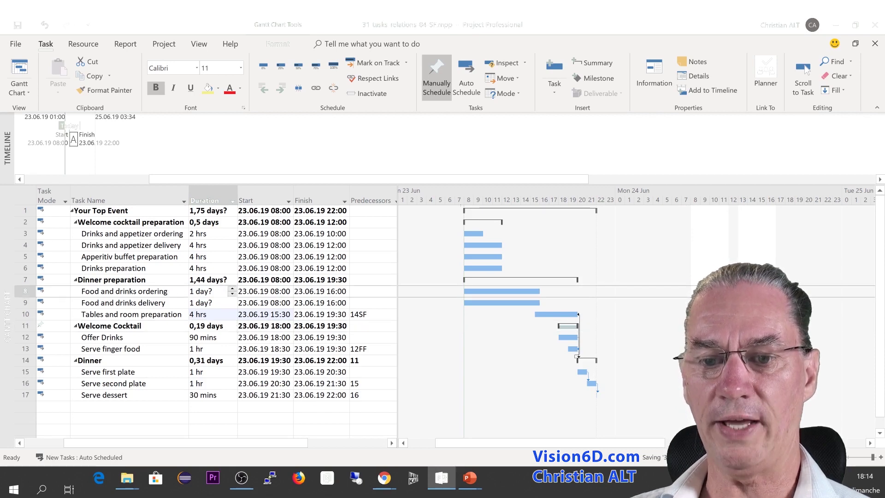
key("BackSpace")
type("2 ")
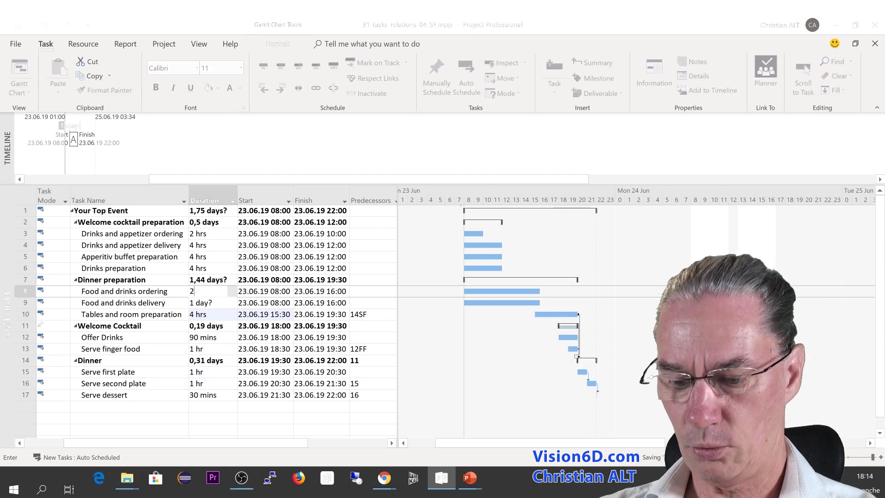
type("h")
key("Return")
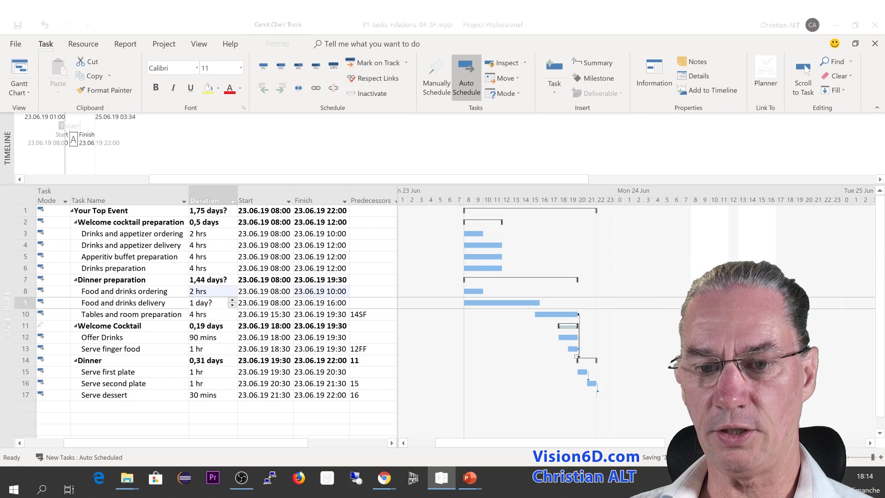
left_click(197, 302)
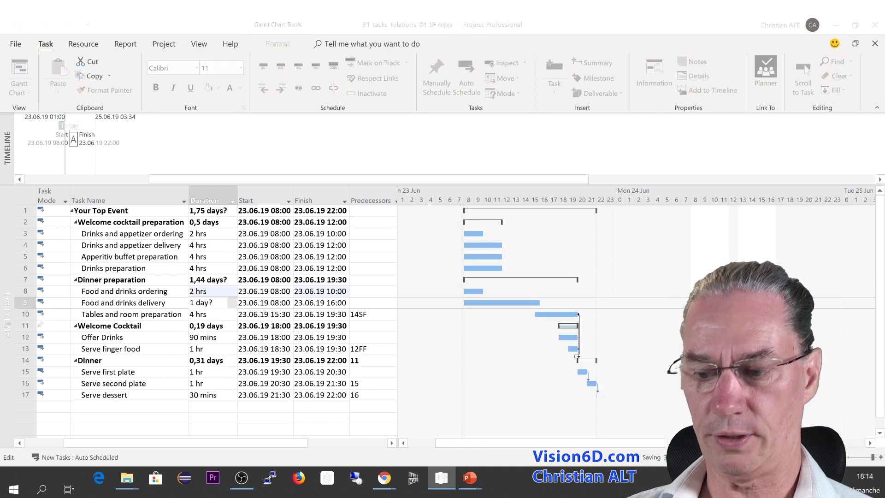
key("BackSpace")
key("BackSpace")
key("BackSpace")
key("BackSpace")
key("BackSpace")
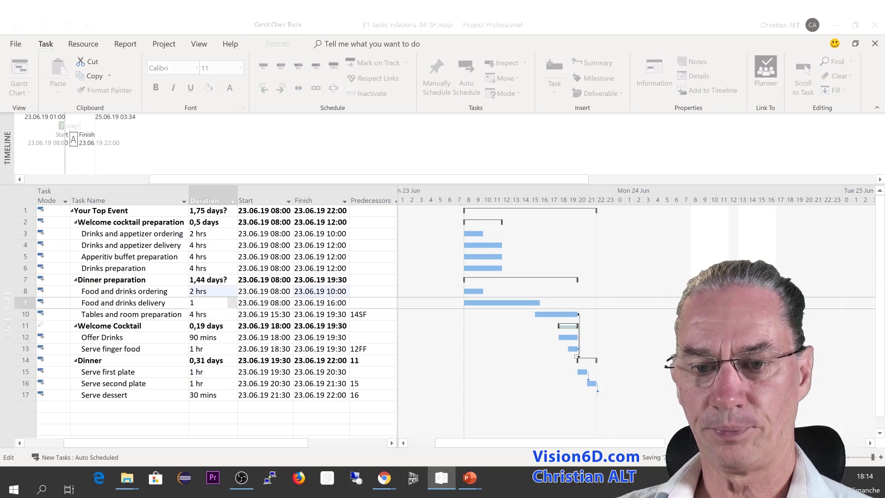
key("BackSpace")
type("2h")
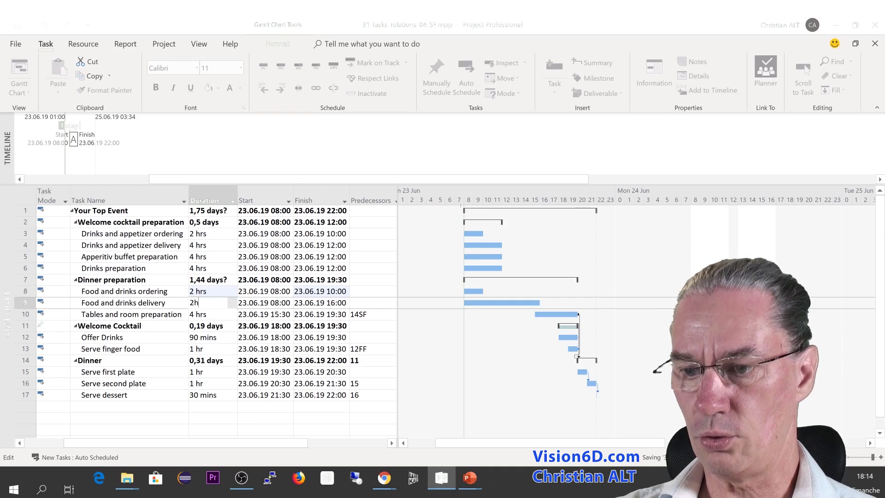
key("Return")
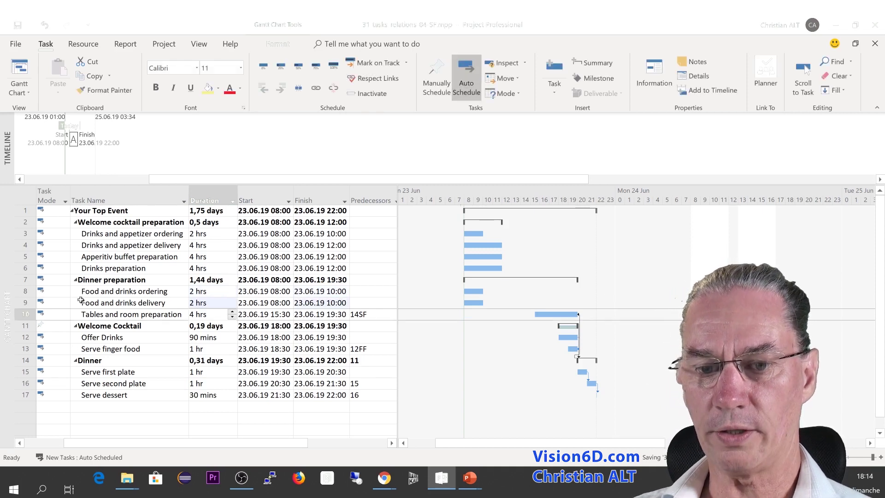
Link rows 8–10 (ordering, delivery, Tables and room preparation) in sequence
left_click(23, 290)
left_click_drag(23, 291, 26, 313)
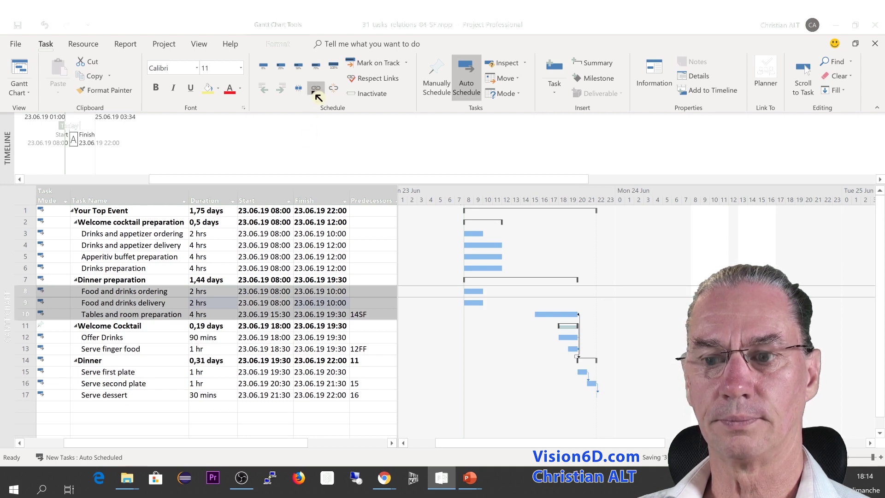
left_click(315, 90)
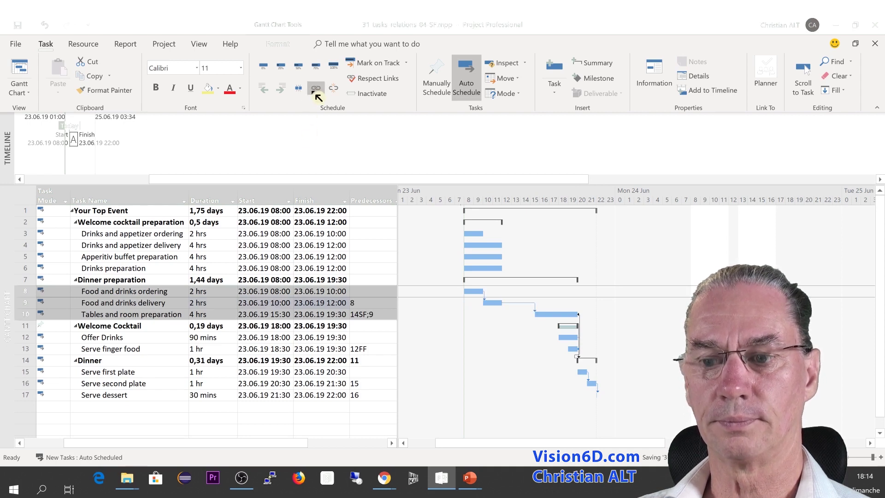
left_click(362, 314)
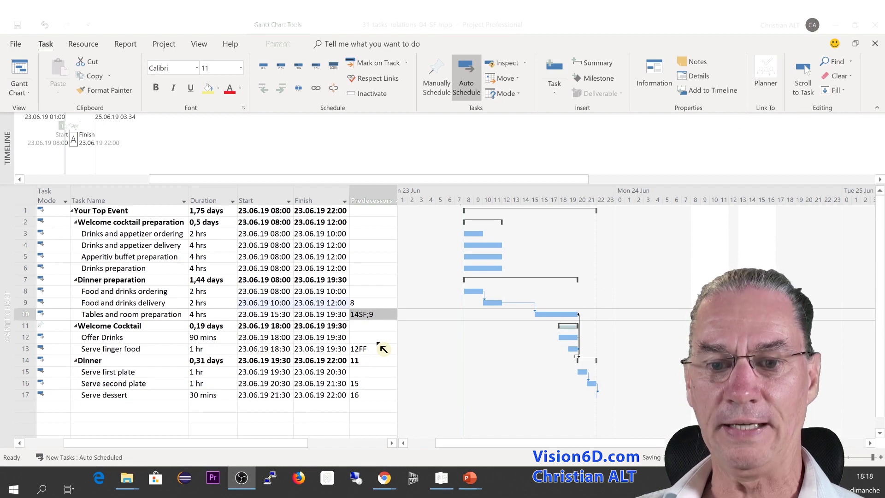
Give Drinks preparation predecessor ID 11 (Welcome Cocktail) as a Start-to-Finish (SF) link
left_click(130, 272)
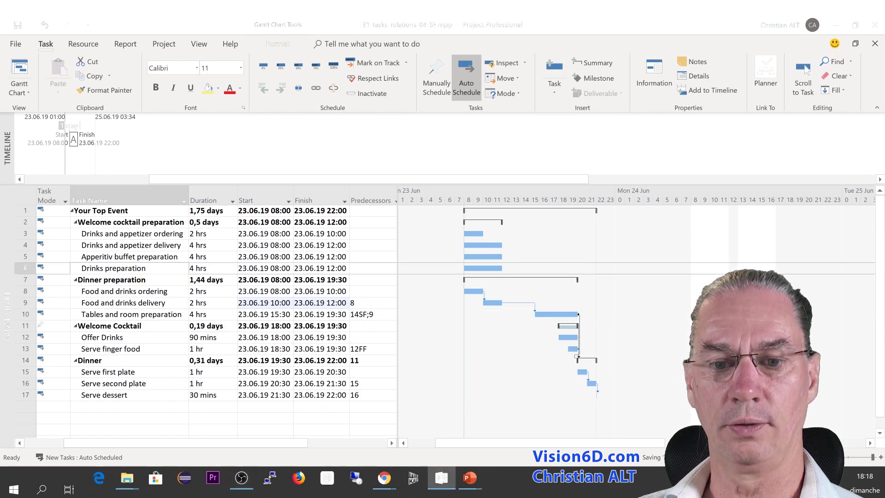
double_click(131, 272)
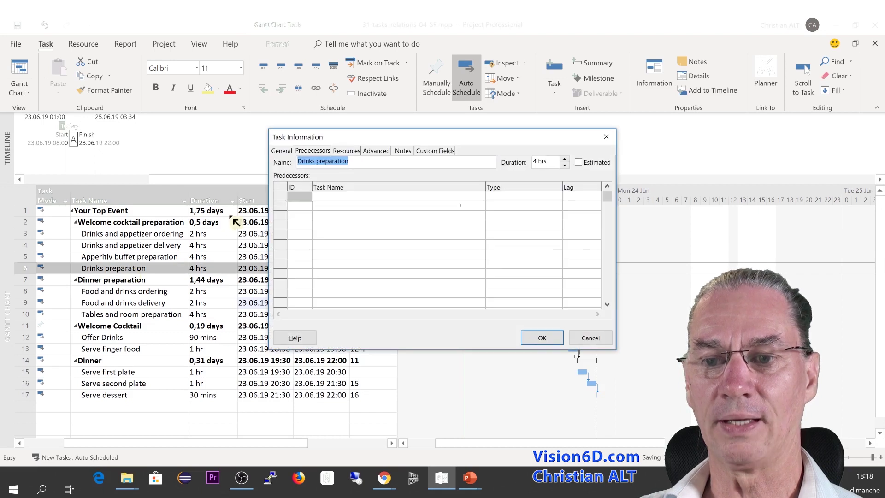
left_click(323, 153)
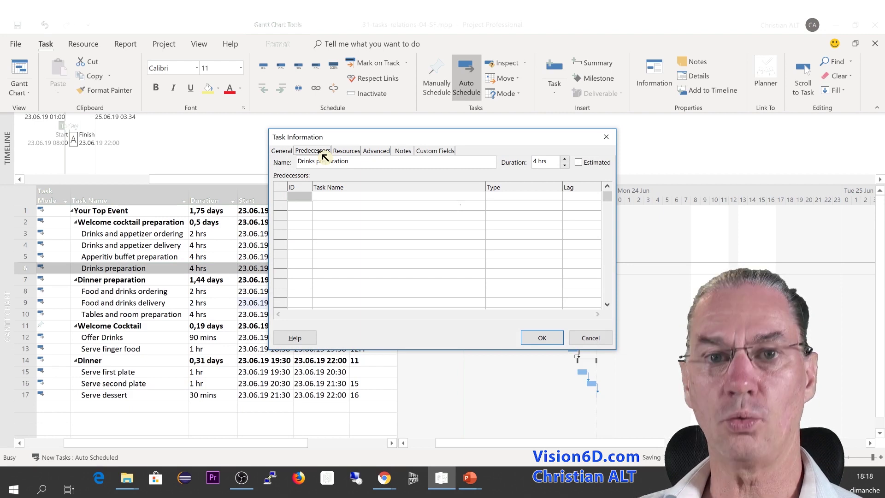
left_click(295, 196)
type("11")
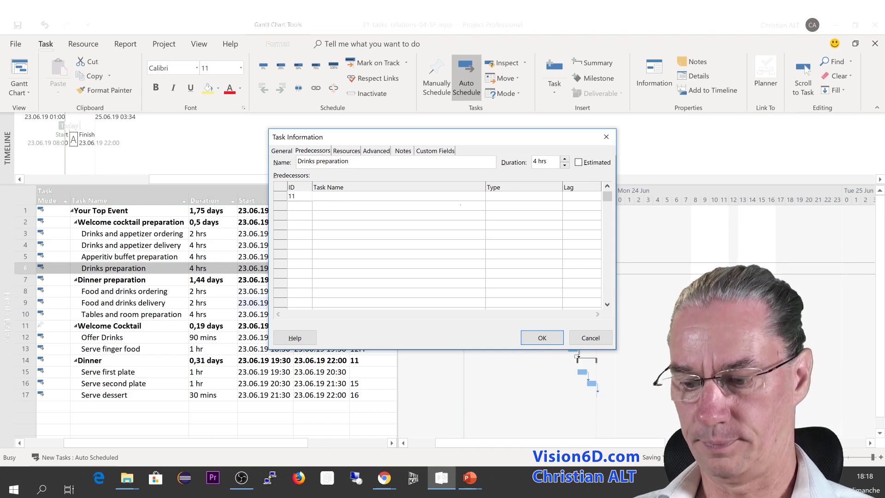
key("Return")
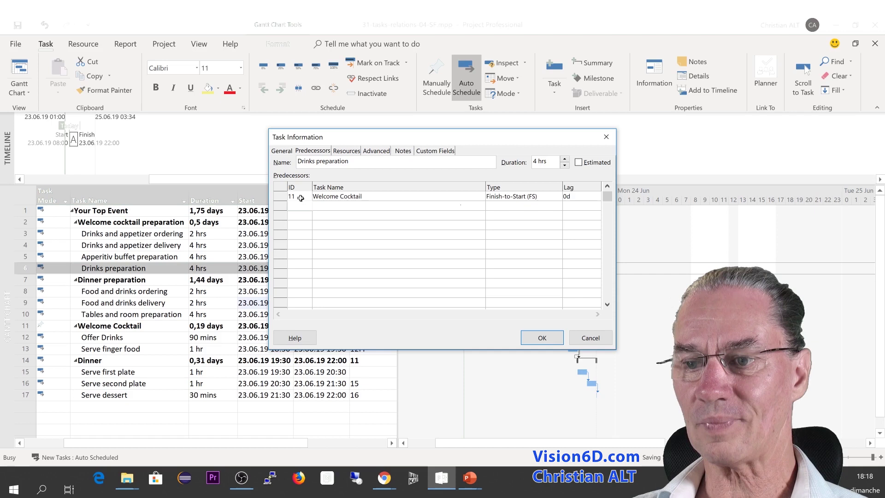
left_click(555, 194)
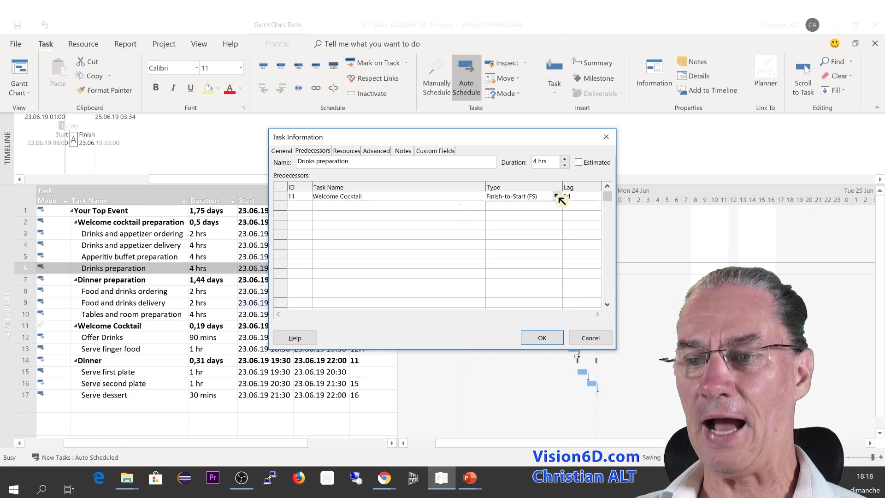
left_click(557, 198)
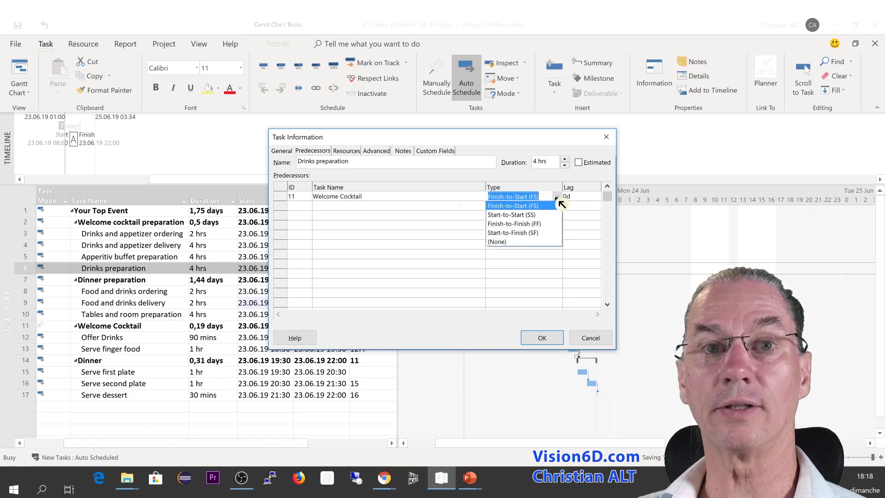
left_click(540, 234)
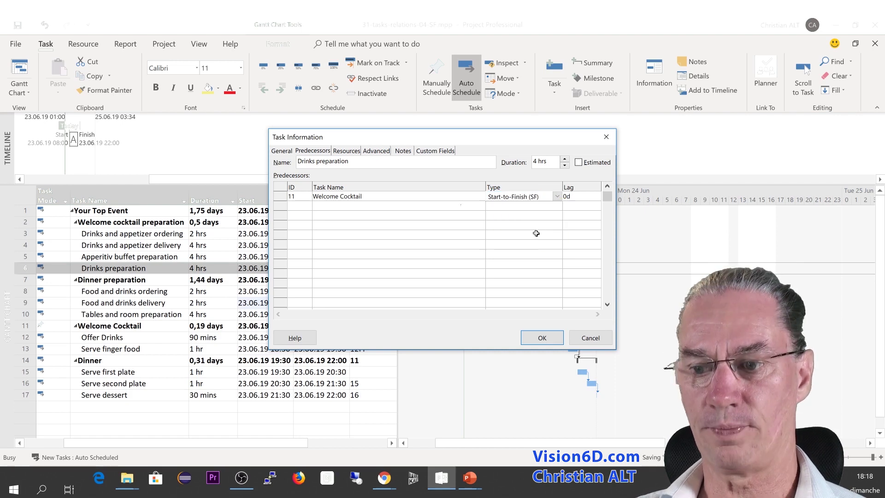
left_click(548, 339)
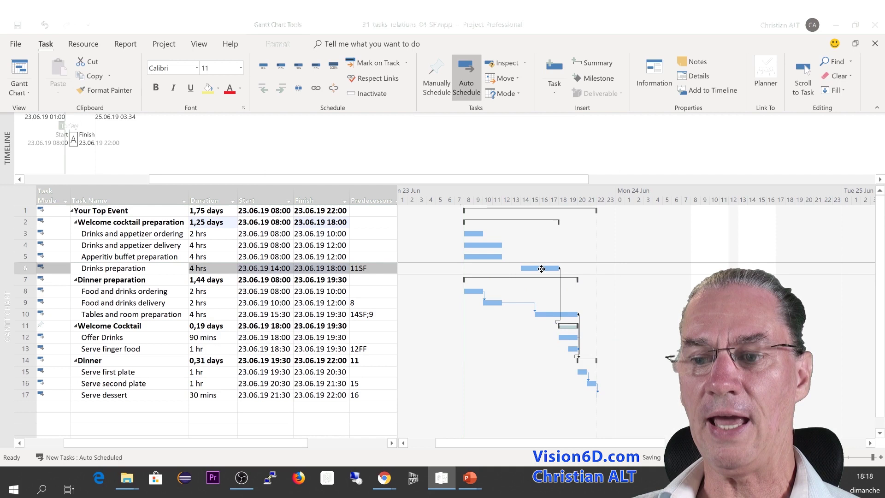
mouse_move(552, 268)
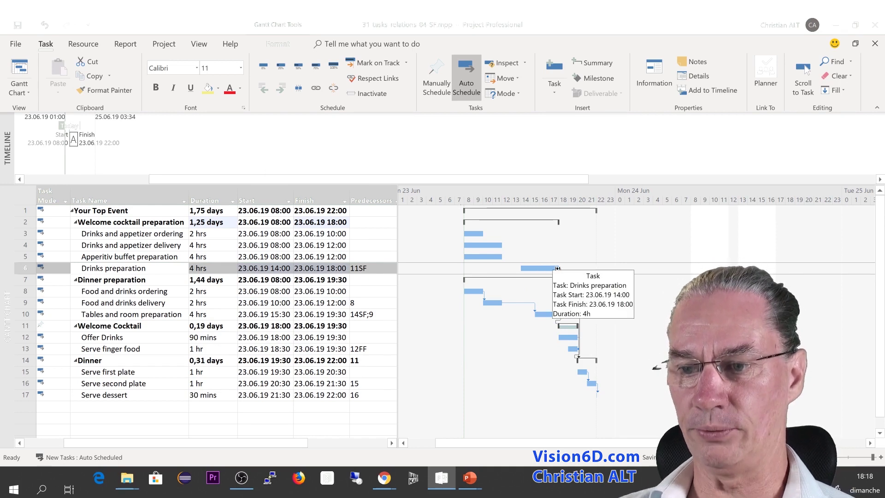
mouse_move(566, 331)
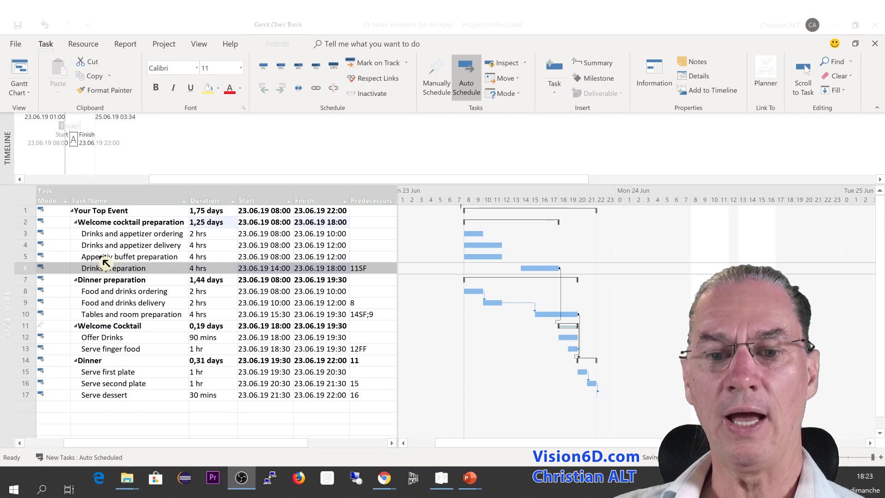
Give Apperitiv buffet preparation predecessor 6 (Drinks preparation) as a Start-to-Start (SS) link with 0d lag
key("alt+Tab")
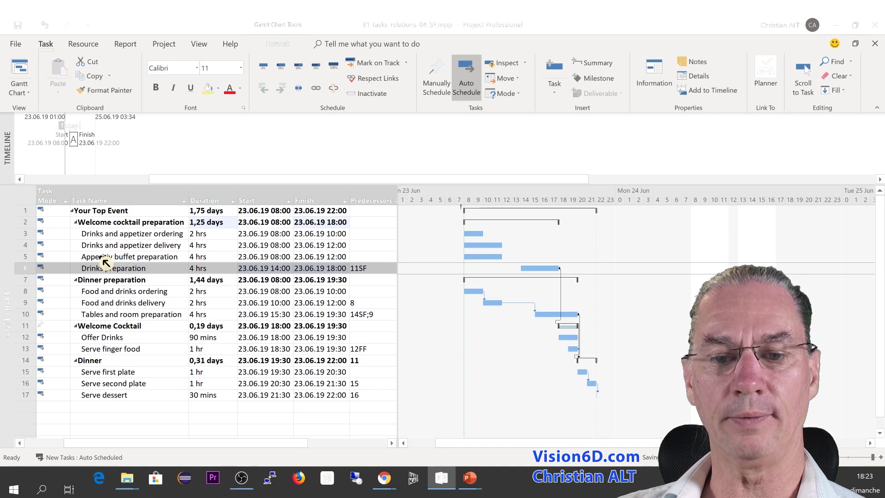
double_click(103, 260)
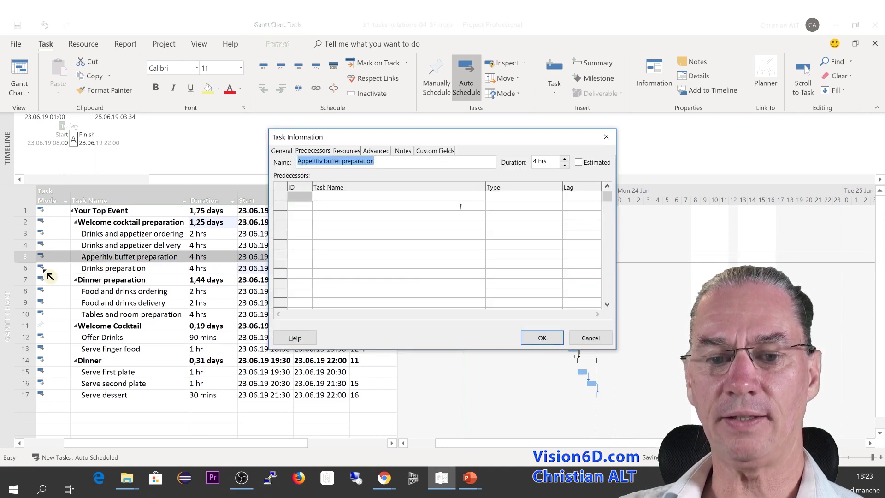
left_click(298, 196)
type("6")
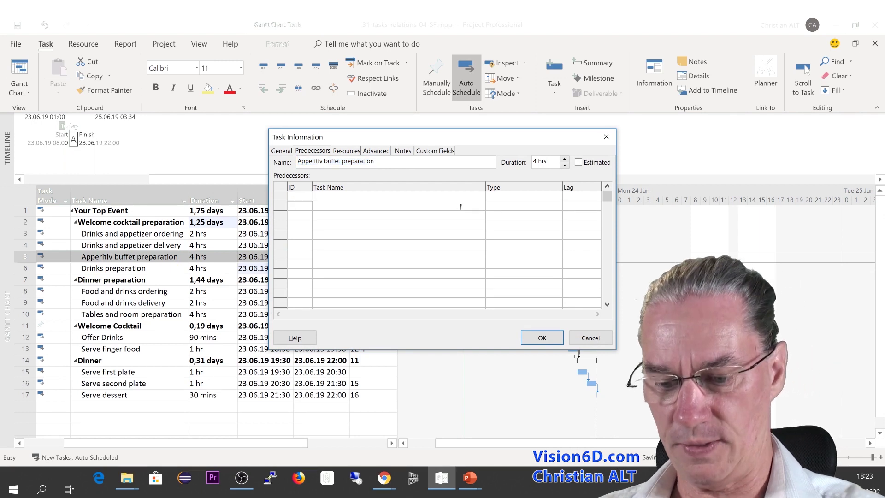
key("Return")
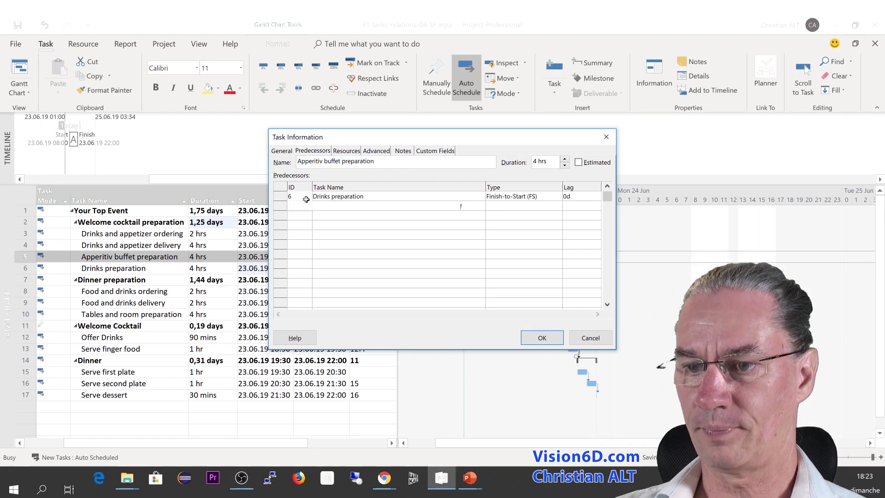
left_click(559, 198)
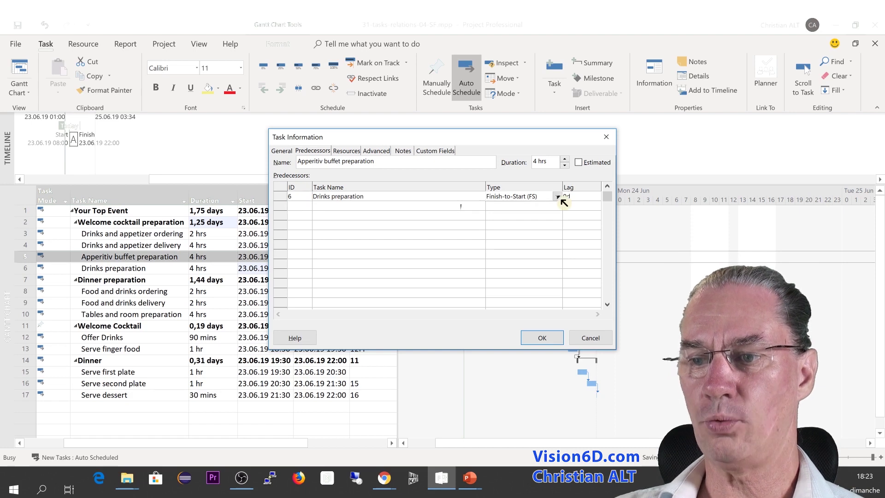
left_click(557, 197)
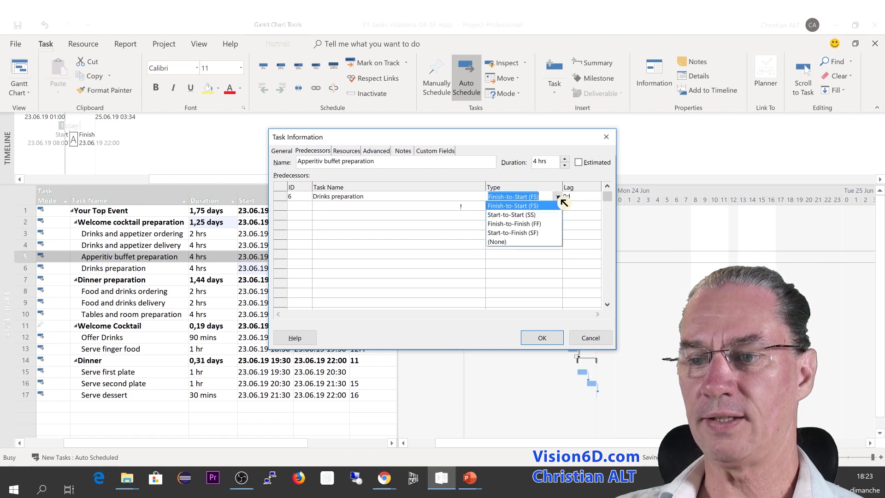
left_click(540, 216)
left_click(546, 338)
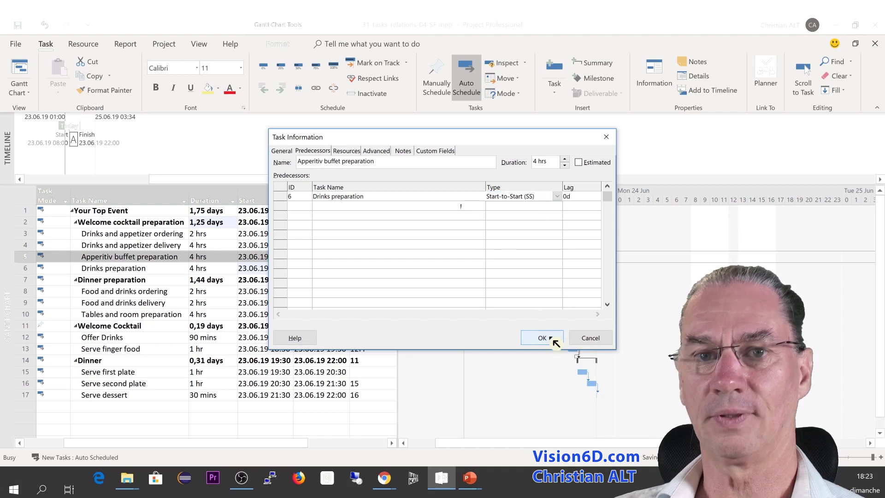